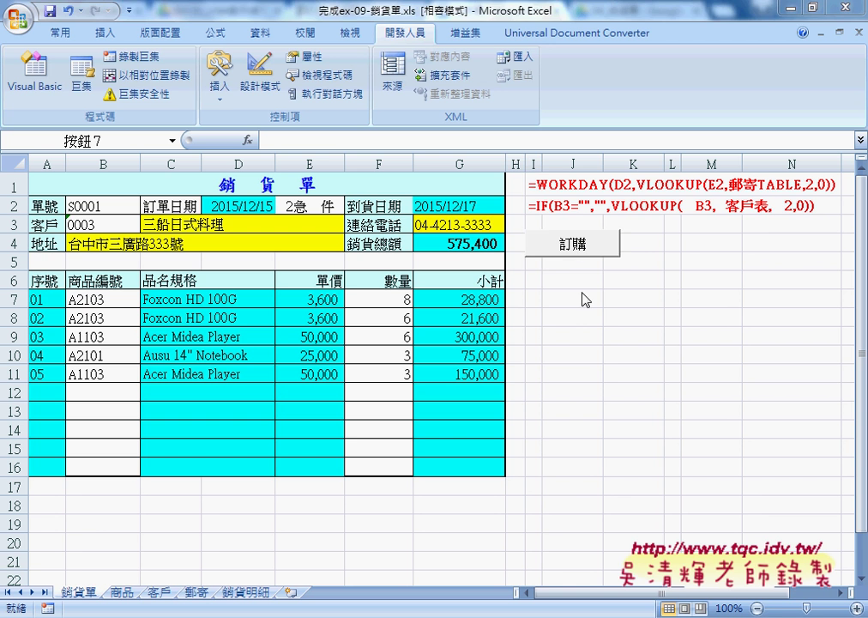
# Open the macro assigned to the 訂購 button for editing through 指定巨集 and 編輯.
pyautogui.keyDown('ctrl'); pyautogui.click(577, 247); pyautogui.keyUp('ctrl')
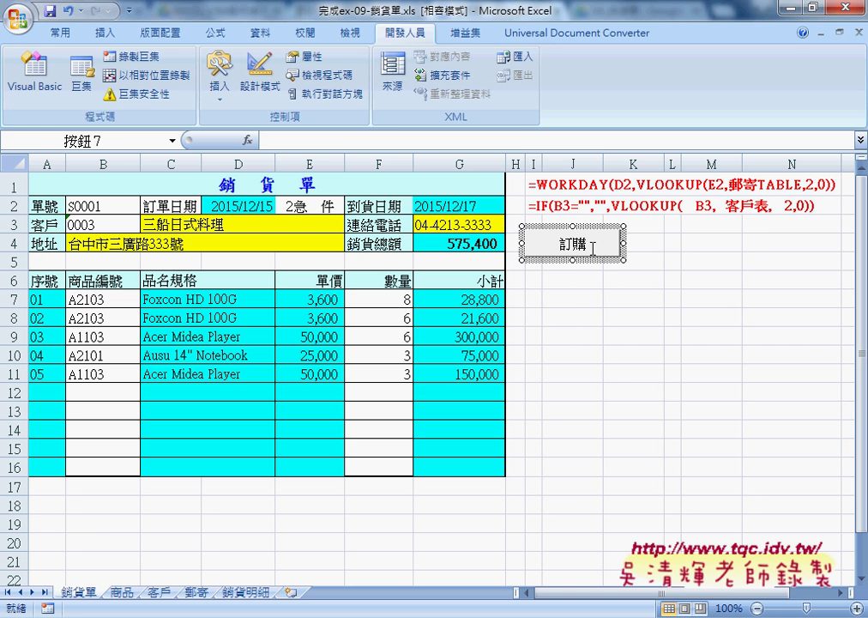
pyautogui.rightClick(593, 247)
pyautogui.press('Escape')
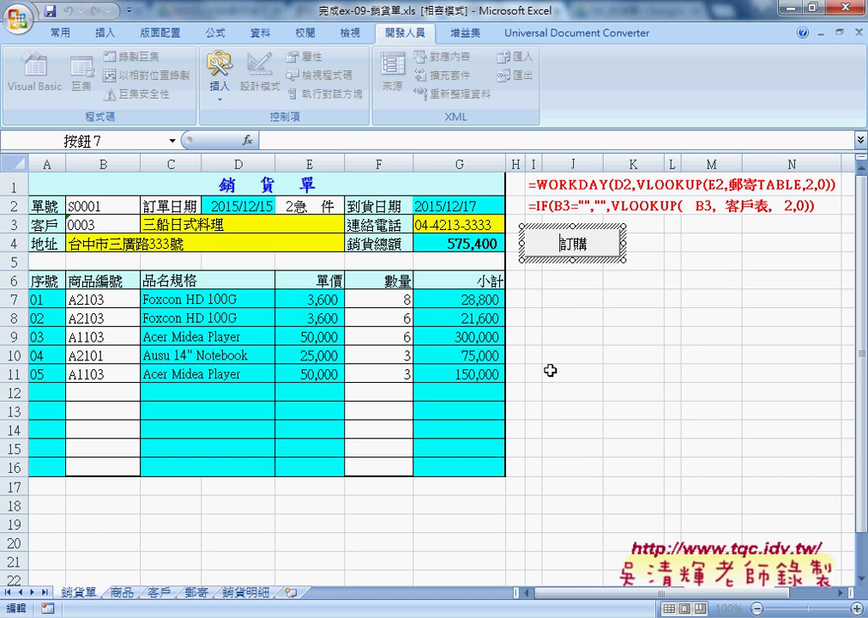
pyautogui.click(572, 368)
pyautogui.rightClick(575, 246)
pyautogui.click(637, 385)
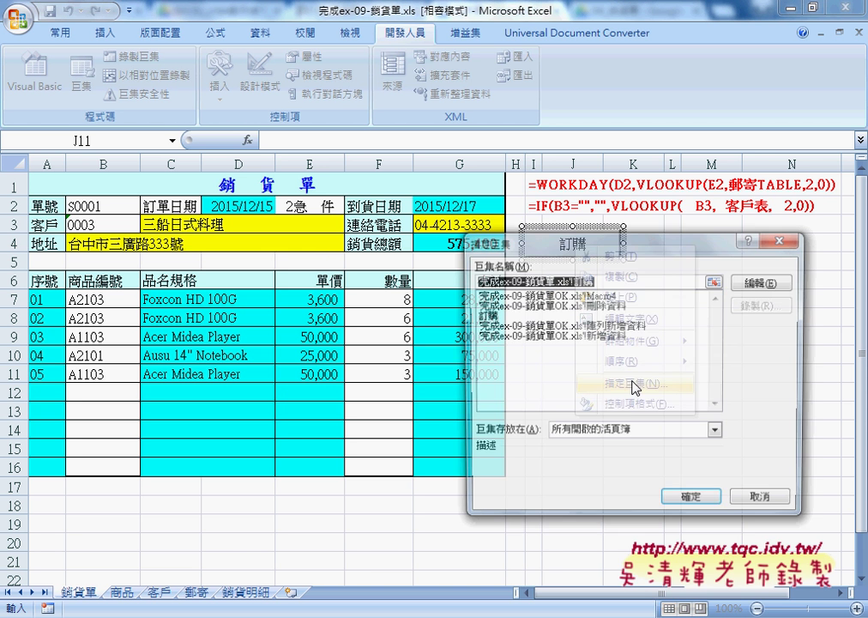
pyautogui.click(763, 280)
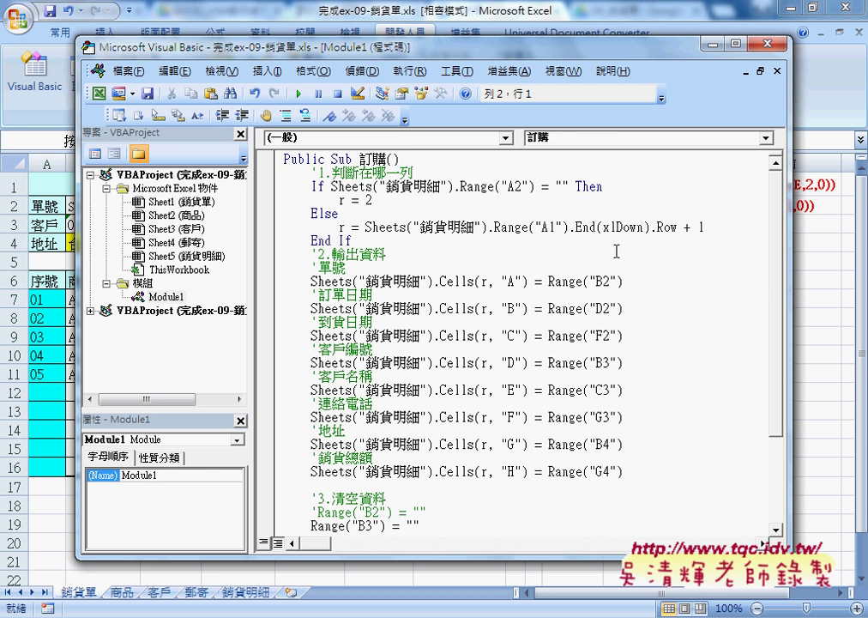
# Reposition and shorten the code window, and select the If test checking whether A2 is empty.
pyautogui.moveTo(391, 53); pyautogui.dragTo(562, 62)
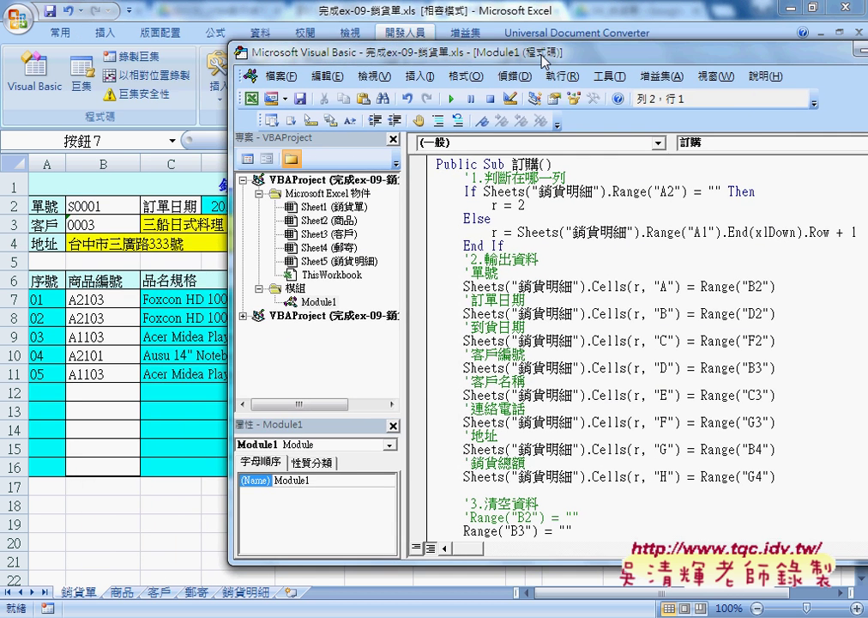
pyautogui.moveTo(502, 193); pyautogui.dragTo(700, 192)
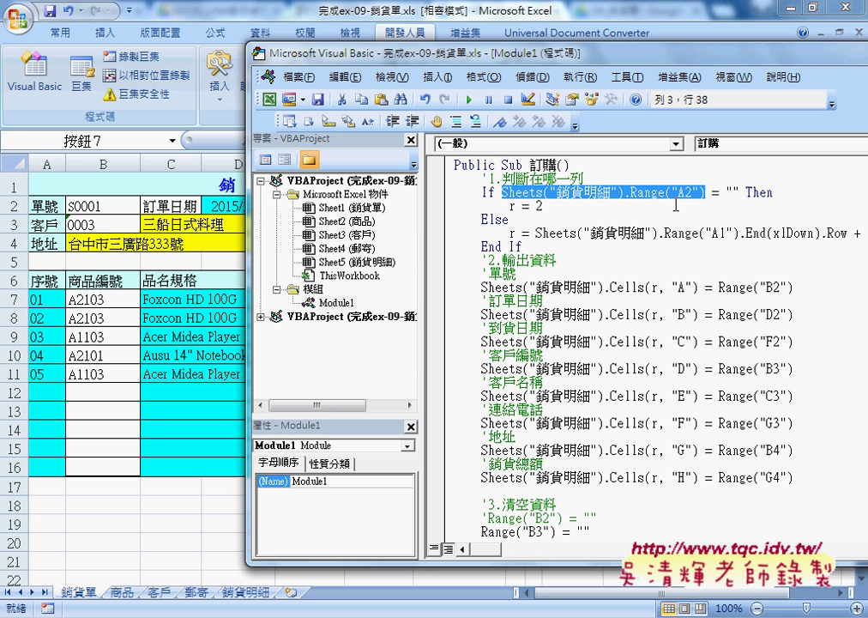
pyautogui.click(733, 193)
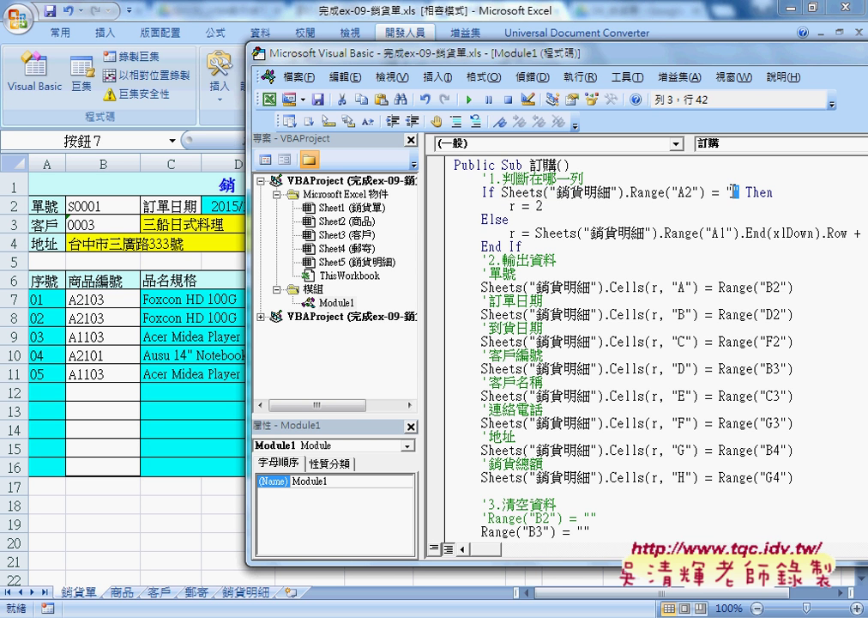
pyautogui.moveTo(726, 193); pyautogui.dragTo(504, 193)
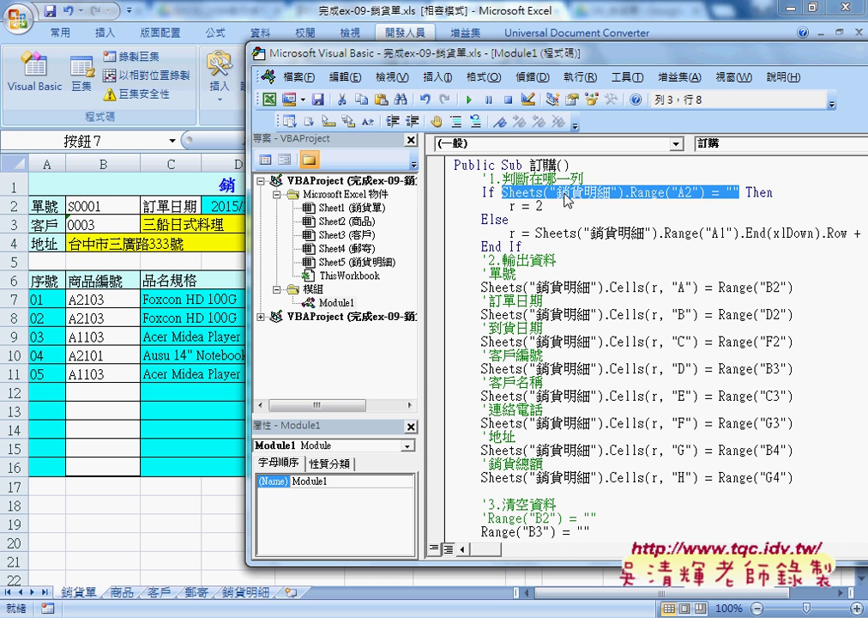
pyautogui.moveTo(547, 62)
pyautogui.mouseDown()
pyautogui.moveTo(556, 167)
pyautogui.moveTo(569, 94)
pyautogui.mouseUp()
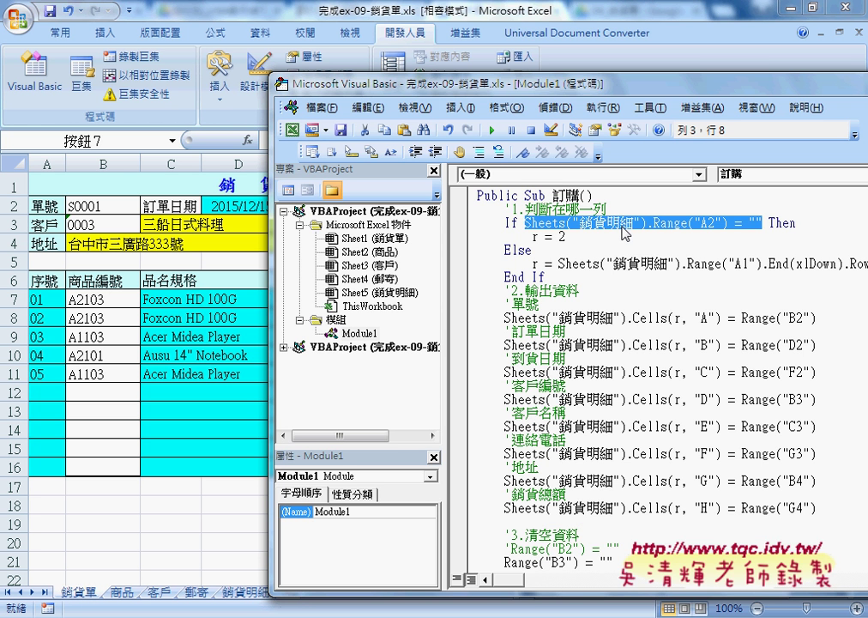
pyautogui.moveTo(291, 594); pyautogui.dragTo(245, 568)
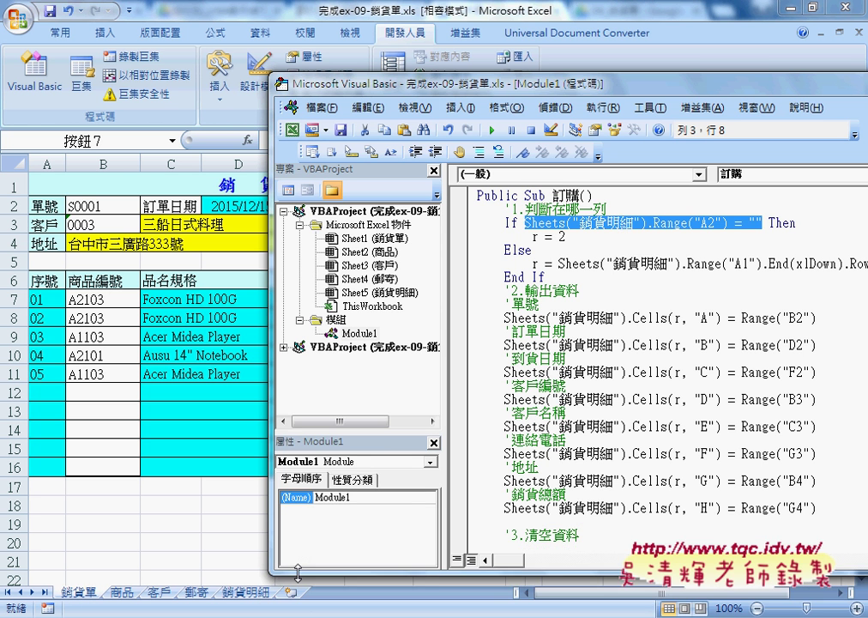
# Check the empty record row A2:H2 on 銷貨明細, then bring the 訂購 code back in front.
pyautogui.click(248, 592)
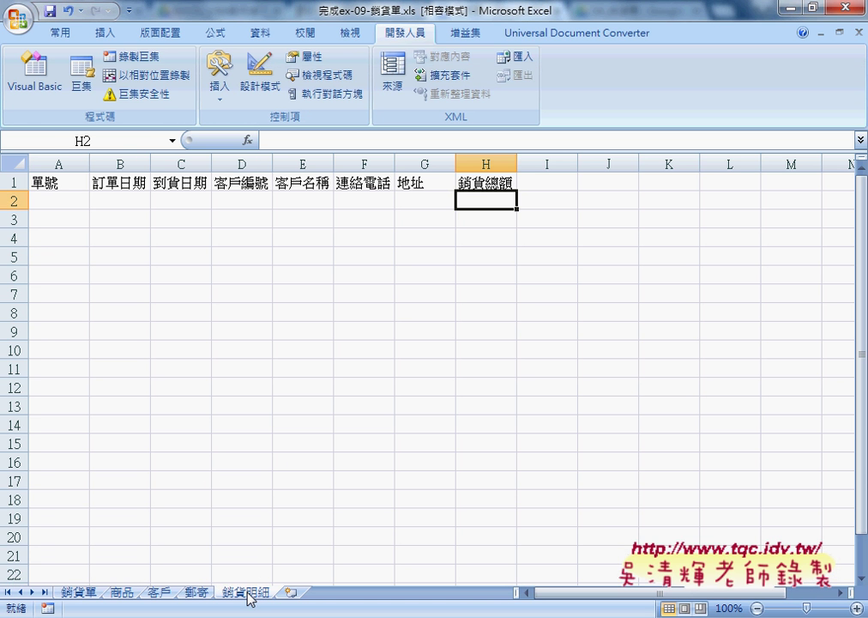
pyautogui.click(61, 206)
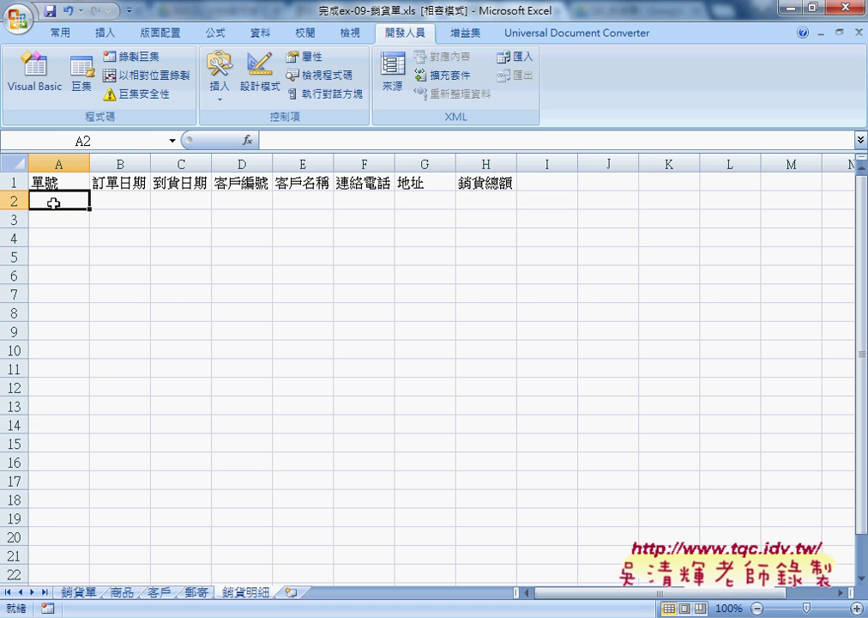
pyautogui.moveTo(61, 206); pyautogui.dragTo(496, 205)
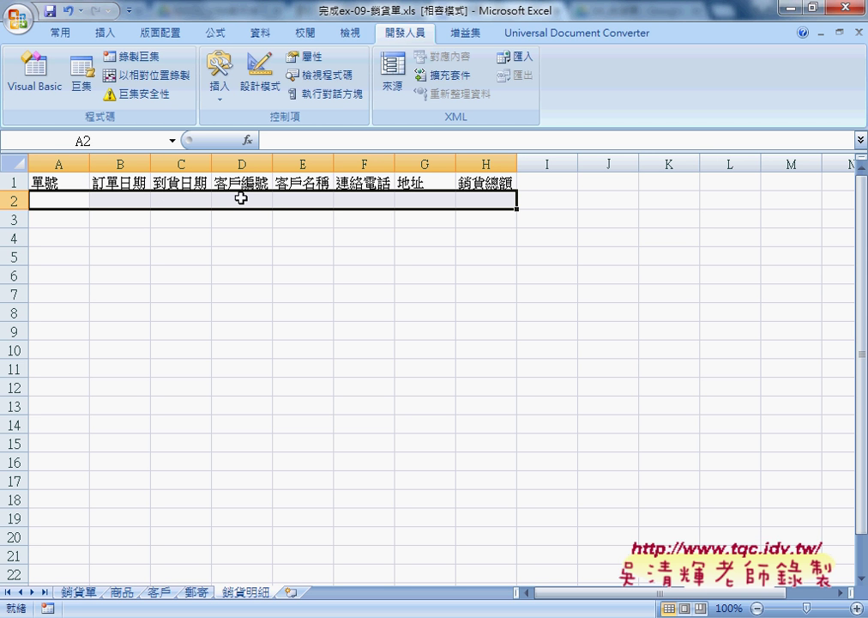
pyautogui.click(60, 202)
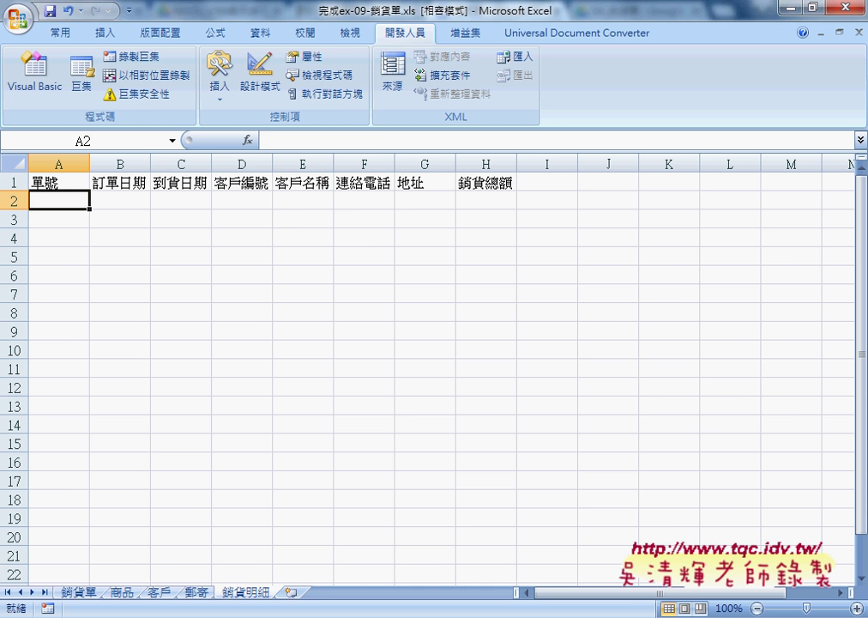
pyautogui.click(523, 527)
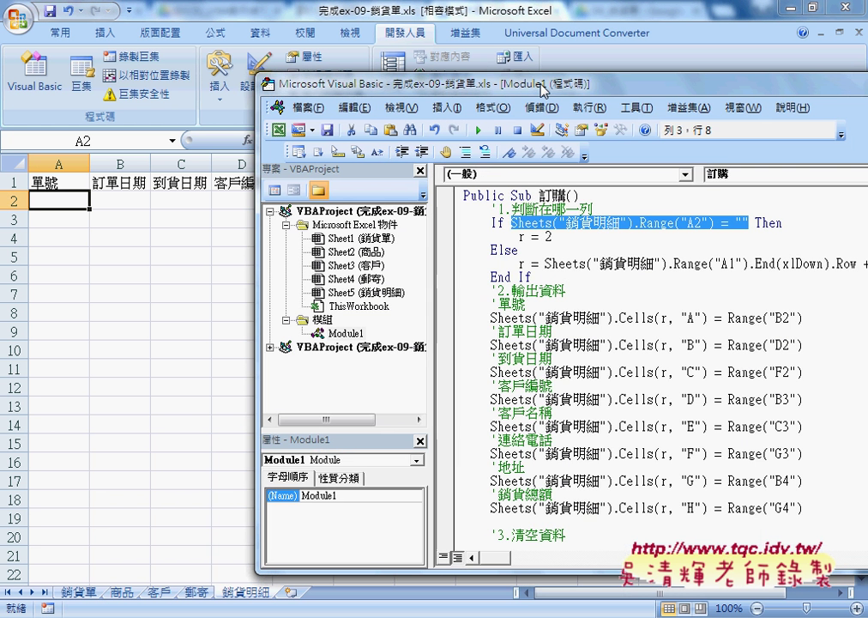
# Examine the xlDown last-row line, selecting End and the trailing + 1.
pyautogui.moveTo(537, 86); pyautogui.dragTo(389, 77)
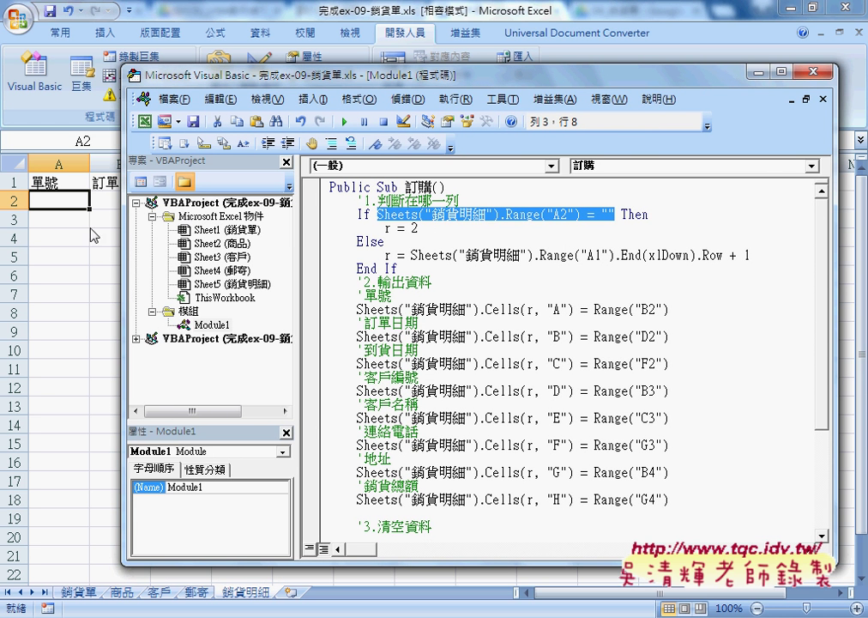
pyautogui.doubleClick(637, 255)
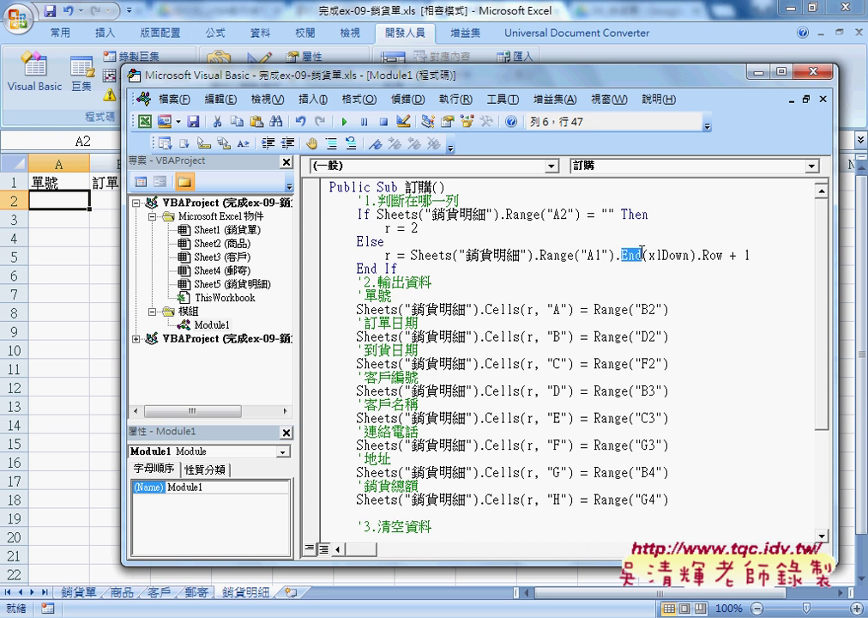
pyautogui.click(728, 255)
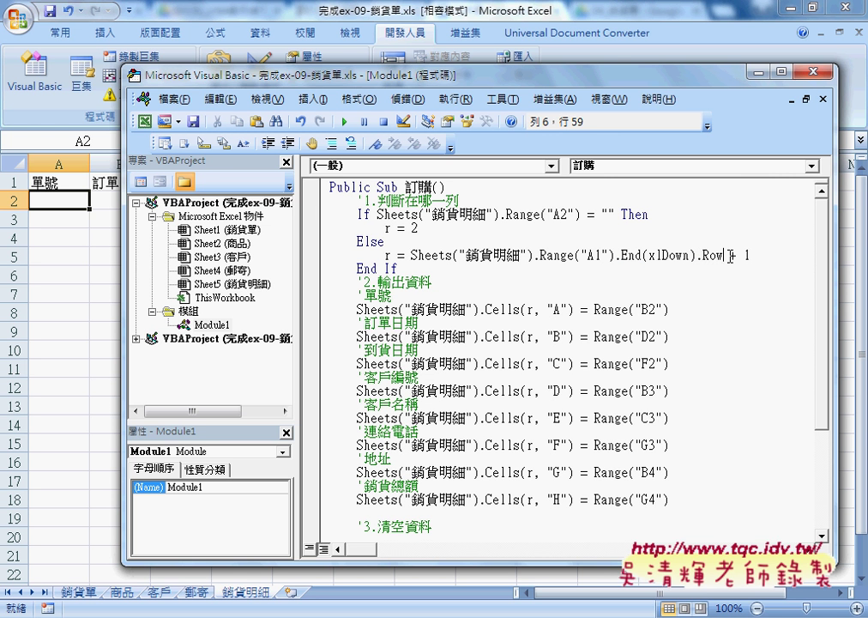
pyautogui.moveTo(754, 255); pyautogui.dragTo(732, 254)
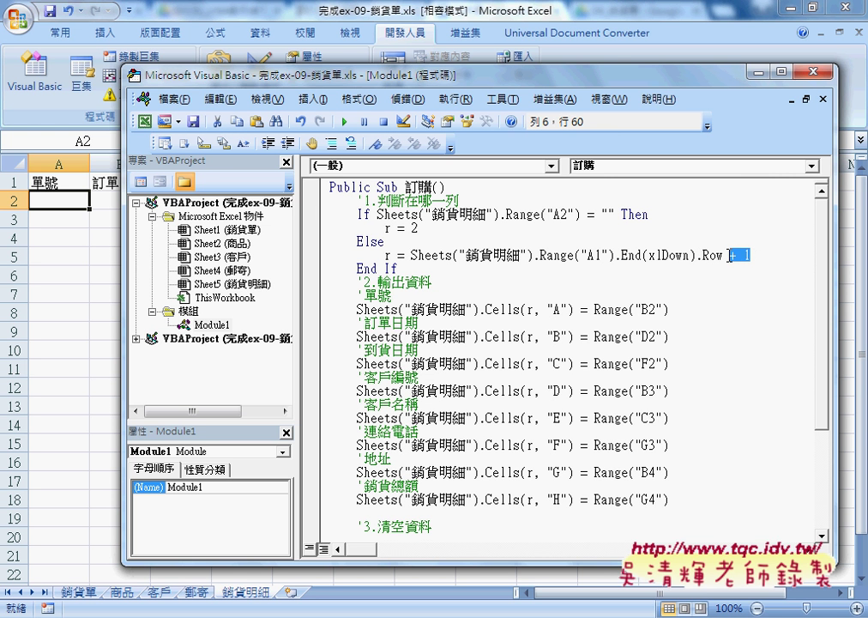
pyautogui.click(390, 255)
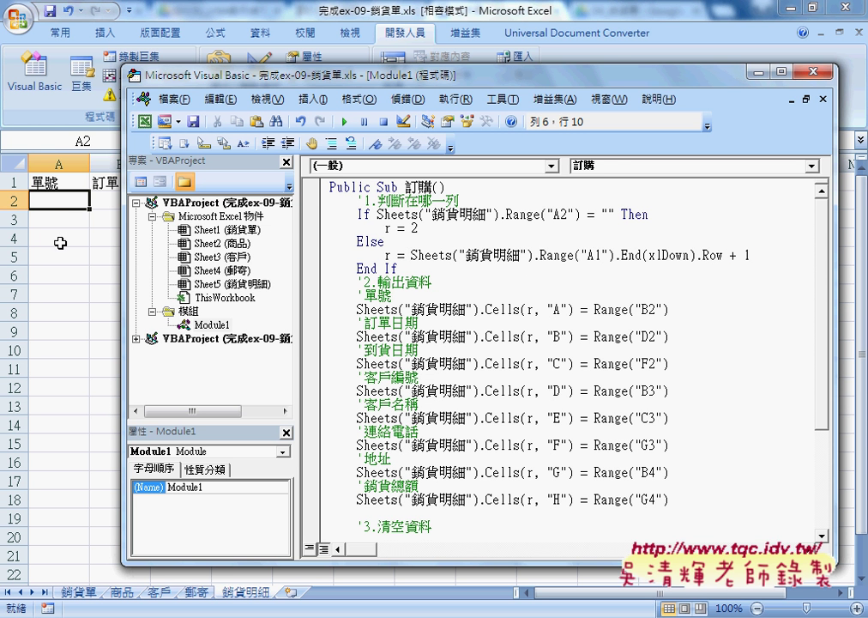
# Show the 銷貨單 form, narrow the project pane, and move the code window right beside it.
pyautogui.click(83, 593)
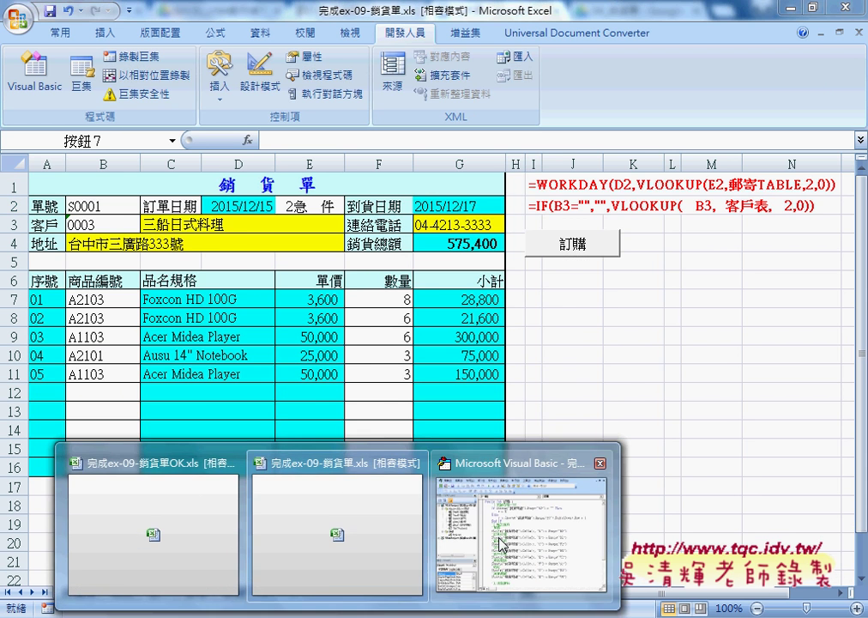
pyautogui.click(504, 533)
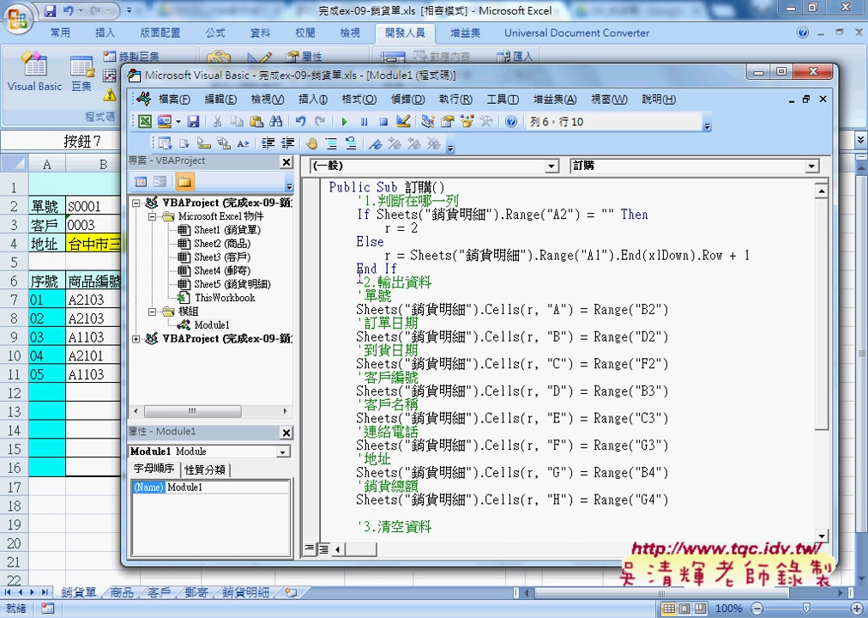
pyautogui.moveTo(296, 76); pyautogui.dragTo(347, 79)
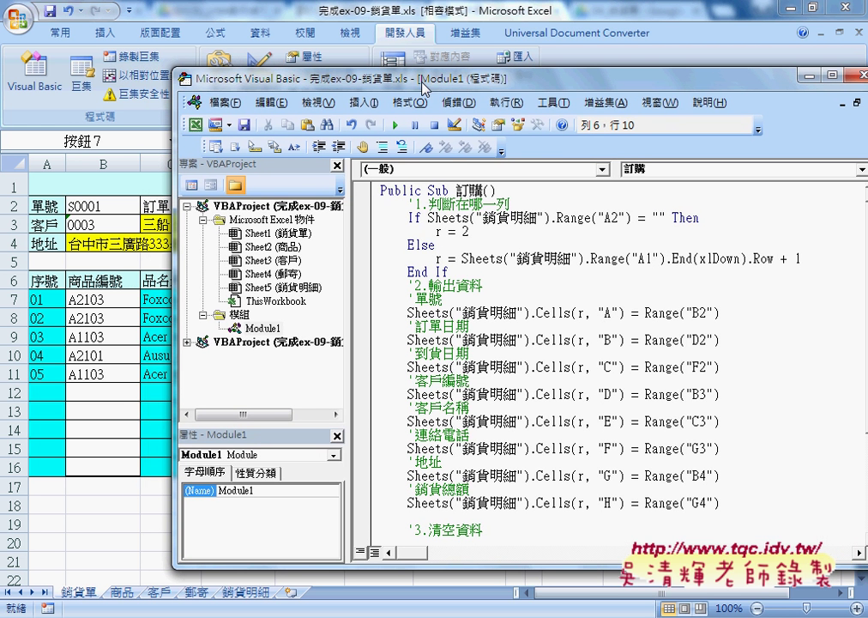
pyautogui.moveTo(350, 204); pyautogui.dragTo(230, 247)
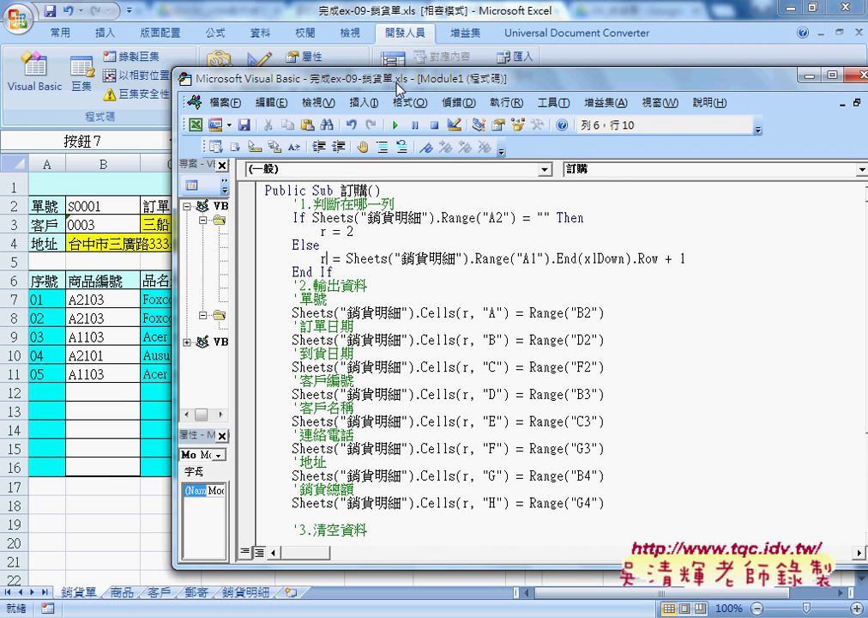
pyautogui.moveTo(398, 87); pyautogui.dragTo(626, 86)
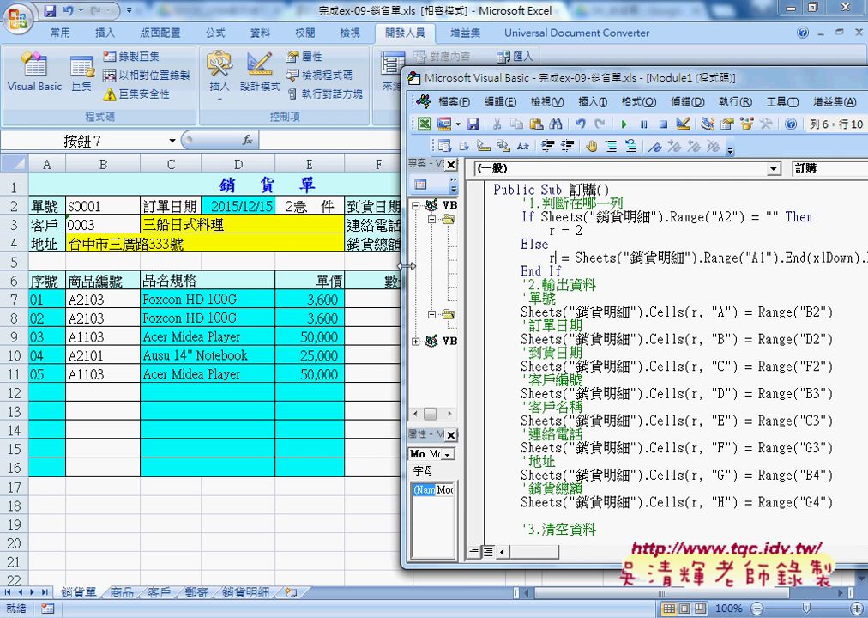
pyautogui.moveTo(396, 268); pyautogui.dragTo(512, 269)
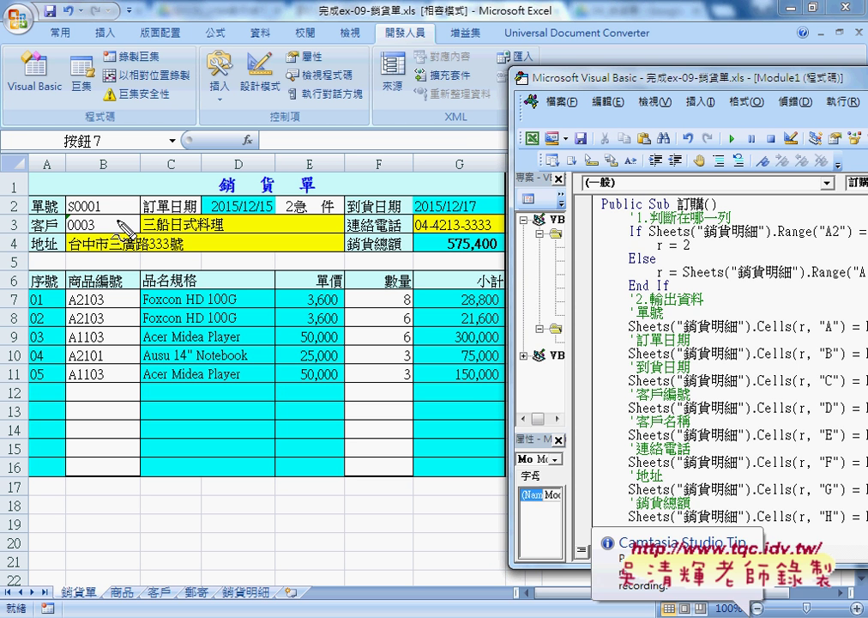
pyautogui.moveTo(116, 208)
pyautogui.mouseDown()
pyautogui.moveTo(69, 213)
pyautogui.moveTo(120, 202)
pyautogui.mouseUp()
pyautogui.moveTo(277, 199); pyautogui.dragTo(216, 204)
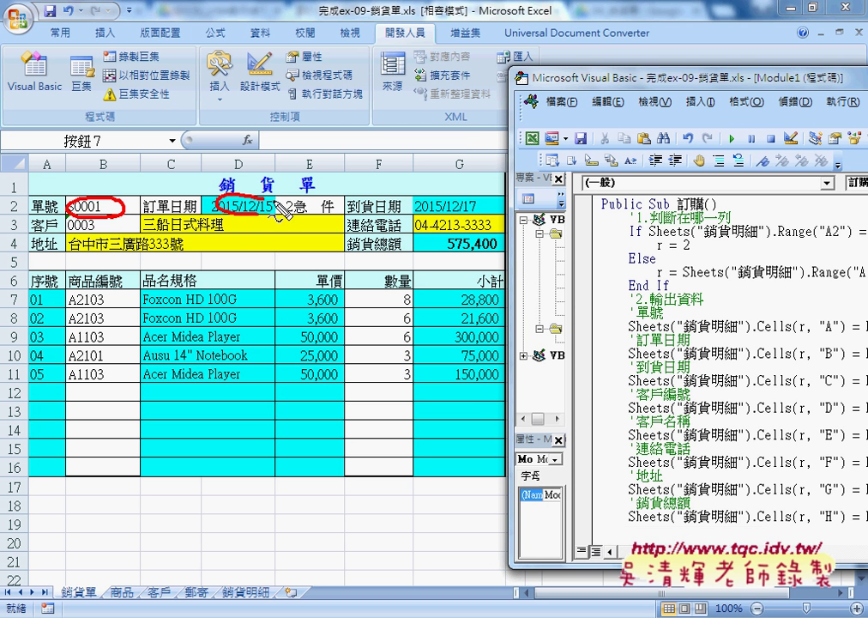
pyautogui.moveTo(415, 215); pyautogui.dragTo(414, 206)
pyautogui.moveTo(121, 218)
pyautogui.mouseDown()
pyautogui.moveTo(69, 219)
pyautogui.moveTo(107, 224)
pyautogui.mouseUp()
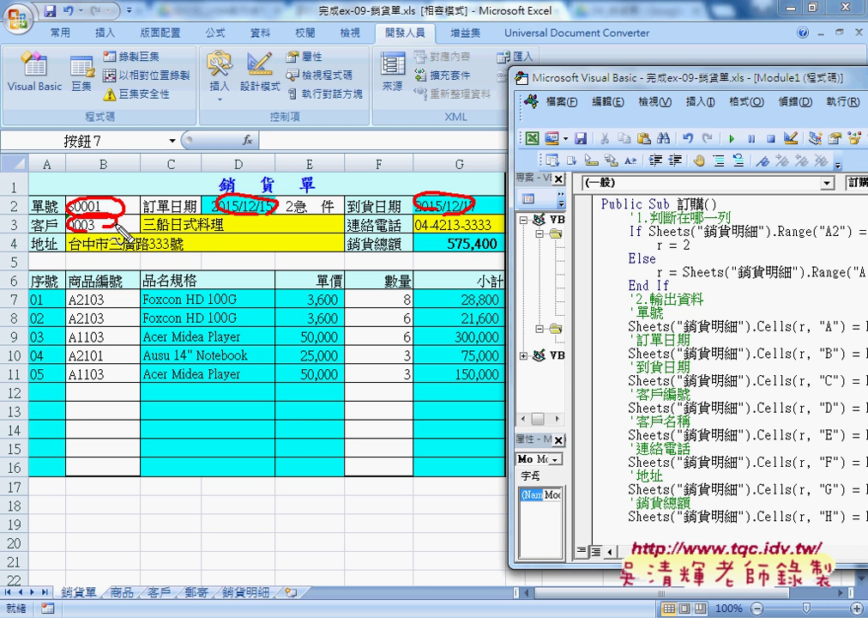
pyautogui.moveTo(208, 228)
pyautogui.mouseDown()
pyautogui.moveTo(180, 236)
pyautogui.moveTo(172, 222)
pyautogui.mouseUp()
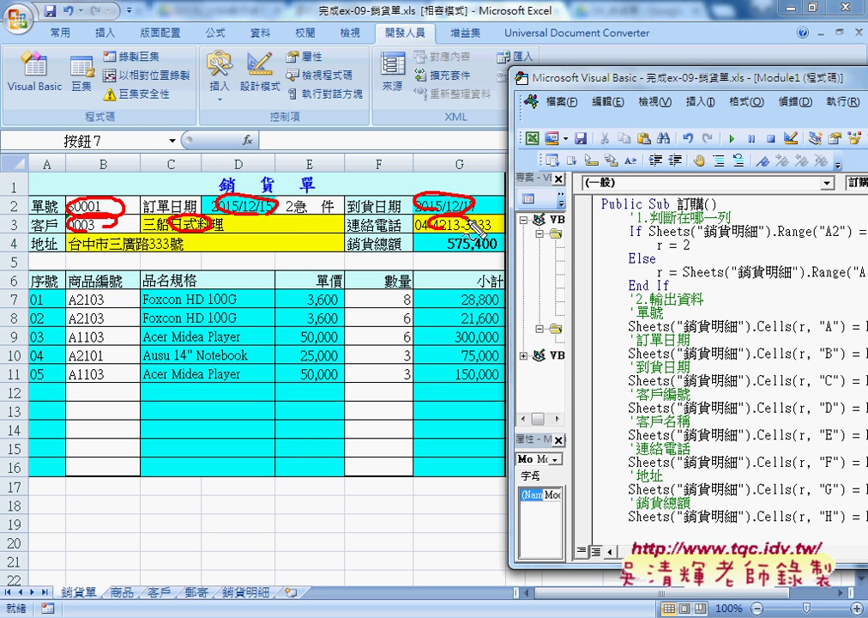
pyautogui.moveTo(410, 222); pyautogui.dragTo(459, 242)
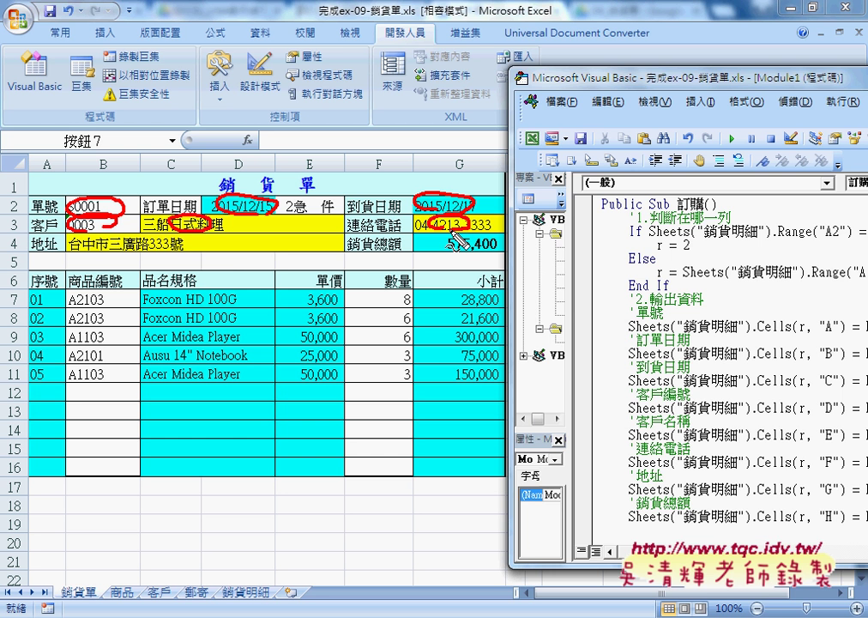
pyautogui.moveTo(110, 243)
pyautogui.mouseDown()
pyautogui.moveTo(141, 251)
pyautogui.moveTo(182, 243)
pyautogui.mouseUp()
pyautogui.moveTo(467, 240); pyautogui.dragTo(475, 263)
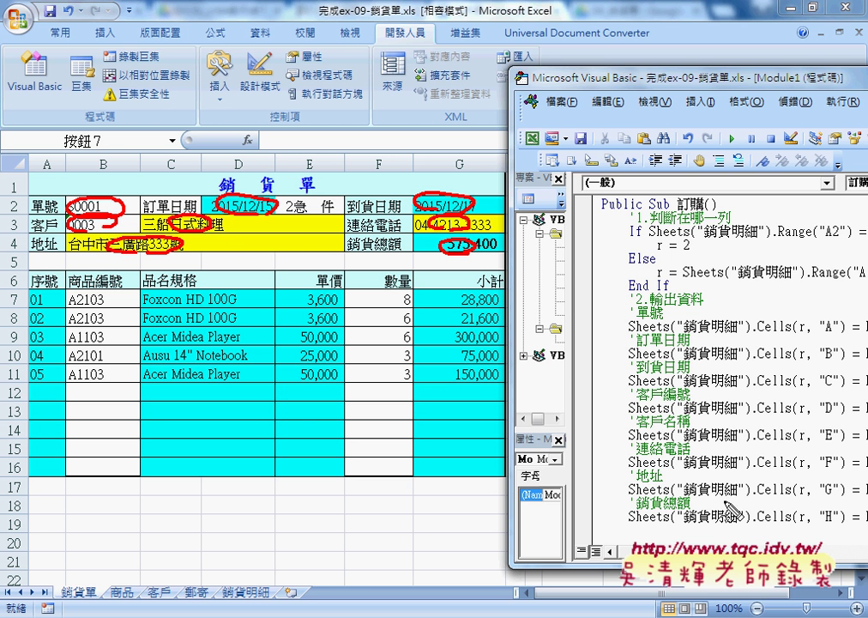
pyautogui.moveTo(266, 599)
pyautogui.mouseDown()
pyautogui.moveTo(214, 602)
pyautogui.moveTo(278, 589)
pyautogui.mouseUp()
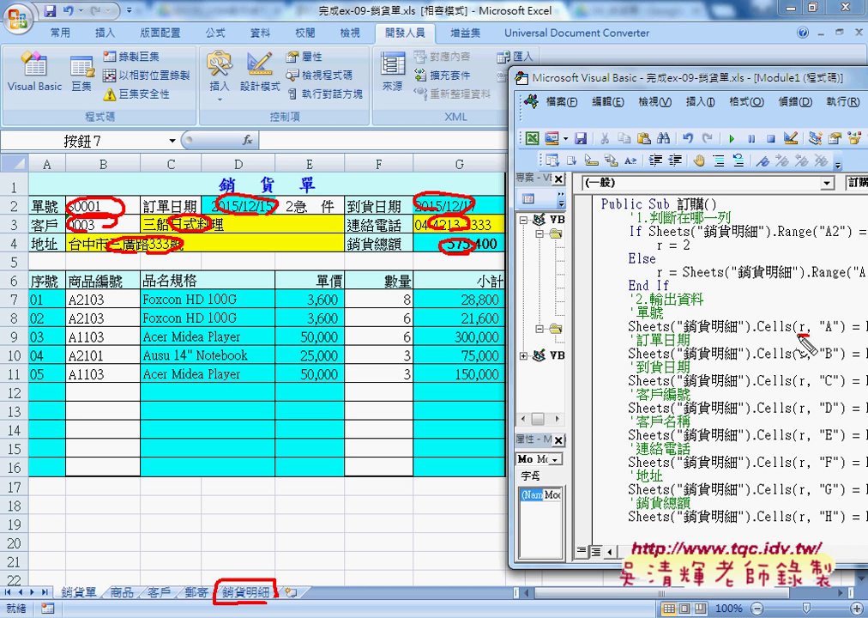
pyautogui.moveTo(655, 256)
pyautogui.mouseDown()
pyautogui.moveTo(669, 256)
pyautogui.moveTo(666, 280)
pyautogui.mouseUp()
pyautogui.moveTo(822, 339); pyautogui.dragTo(842, 339)
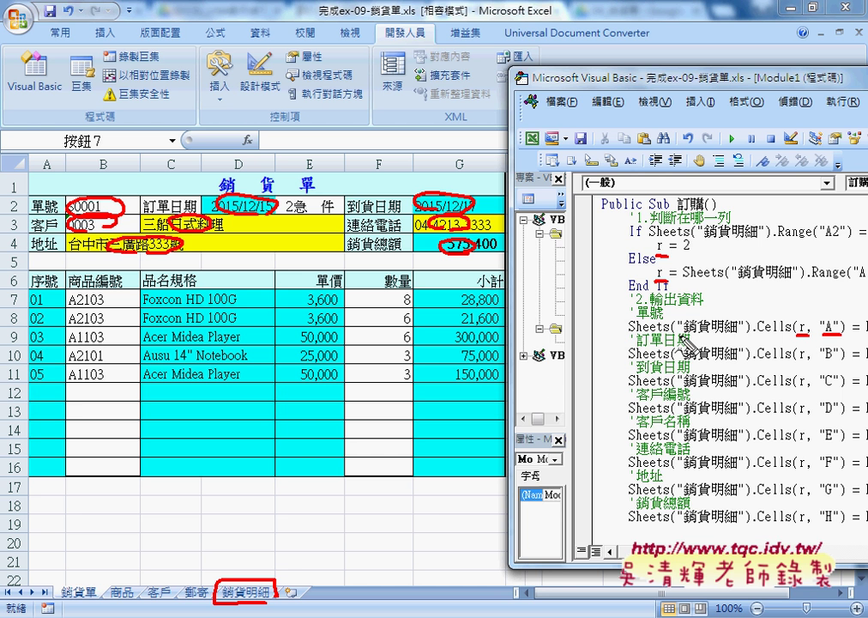
pyautogui.moveTo(629, 336); pyautogui.dragTo(753, 338)
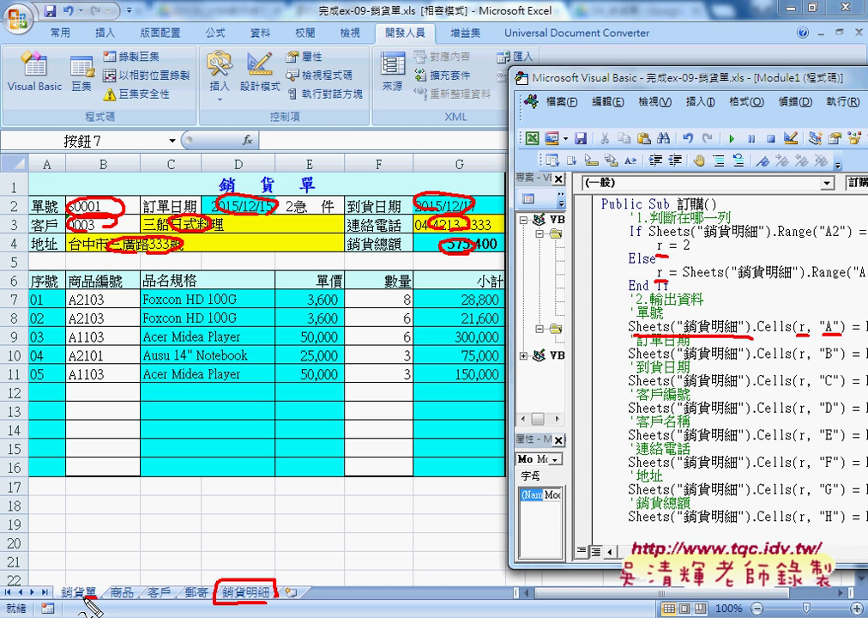
pyautogui.moveTo(62, 600); pyautogui.dragTo(96, 600)
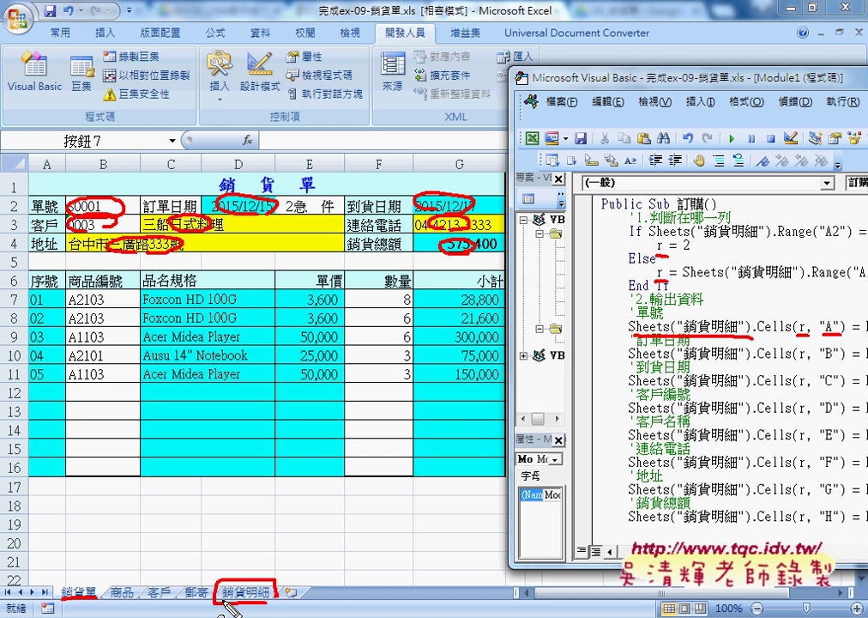
pyautogui.press('Escape')
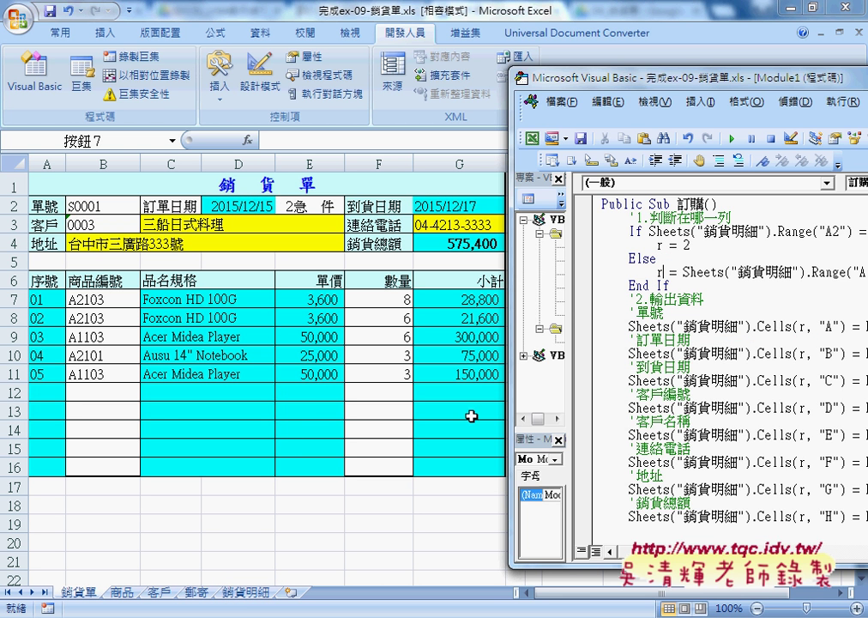
pyautogui.moveTo(752, 326); pyautogui.dragTo(637, 326)
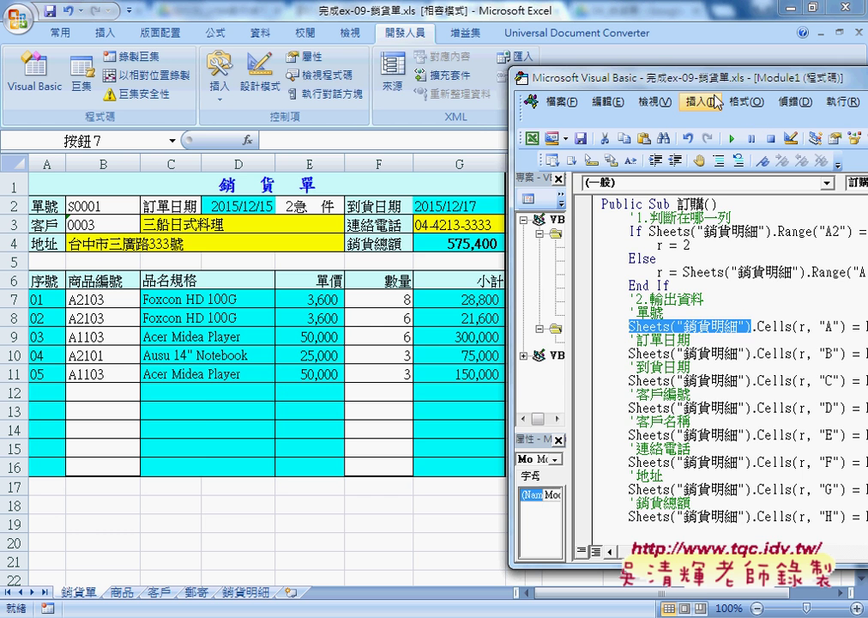
pyautogui.moveTo(696, 78); pyautogui.dragTo(350, 69)
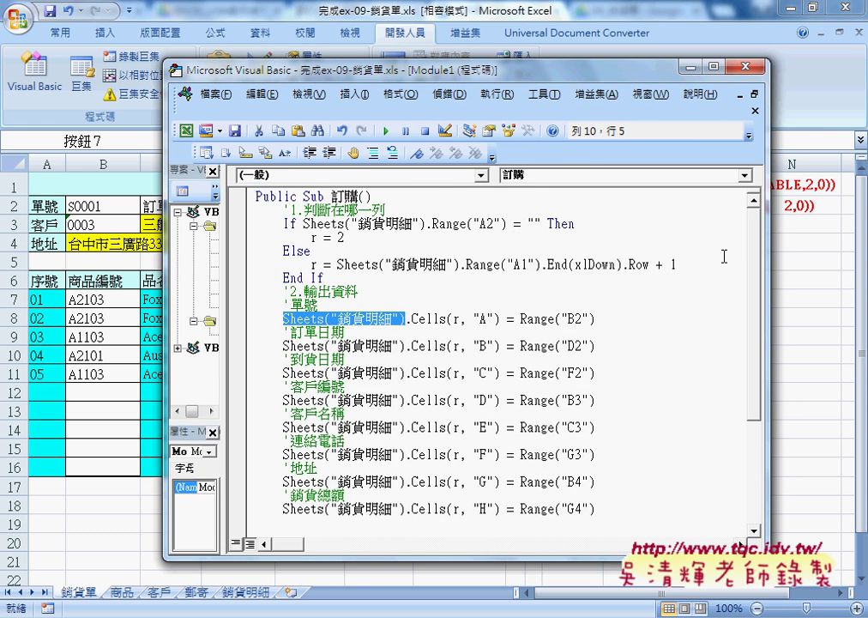
pyautogui.moveTo(752, 264); pyautogui.dragTo(738, 346)
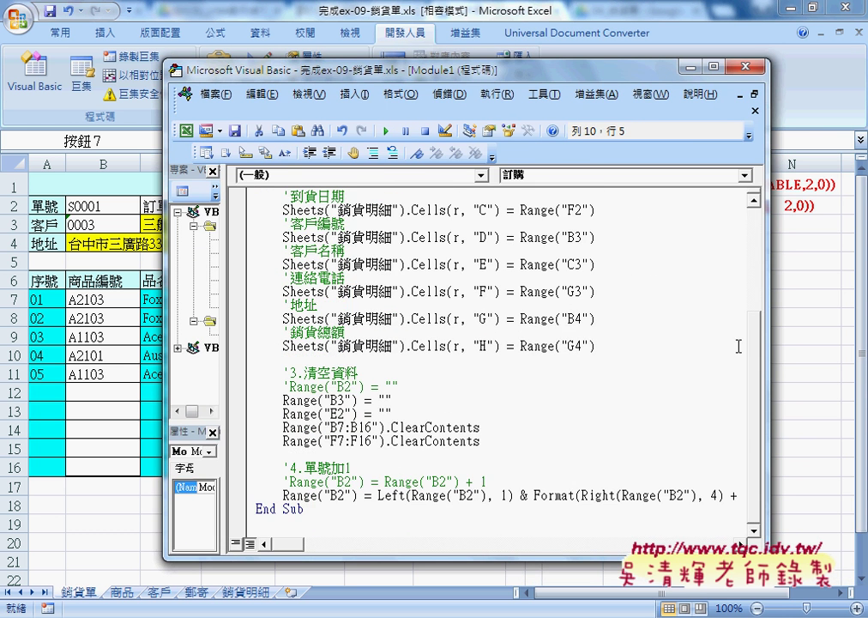
pyautogui.moveTo(399, 71); pyautogui.dragTo(477, 71)
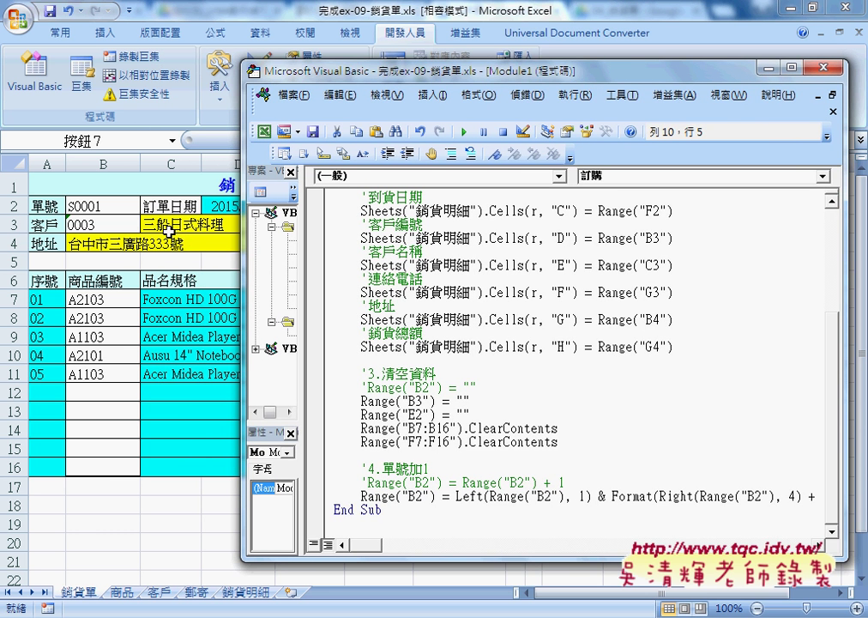
pyautogui.moveTo(348, 77); pyautogui.dragTo(447, 80)
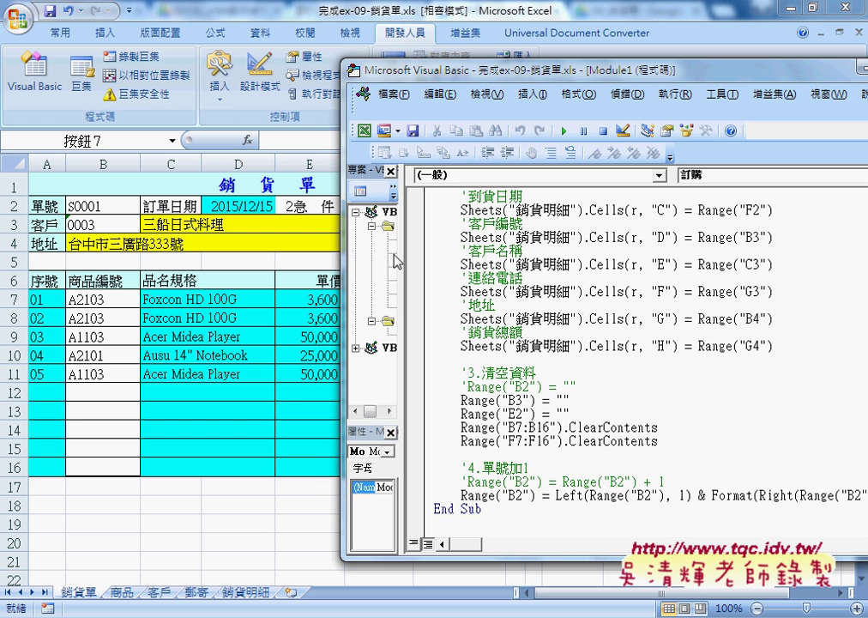
pyautogui.moveTo(337, 254); pyautogui.dragTo(420, 254)
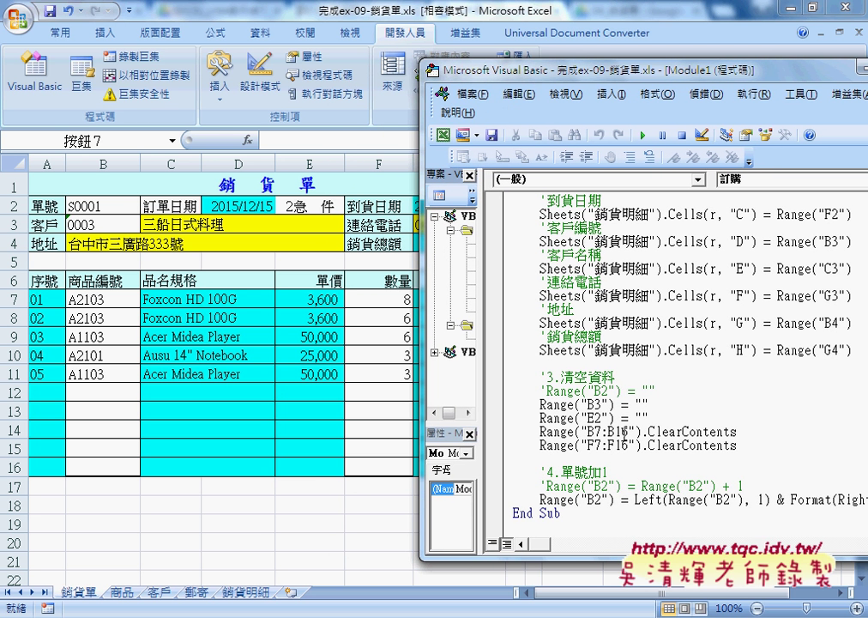
pyautogui.moveTo(643, 432); pyautogui.dragTo(731, 432)
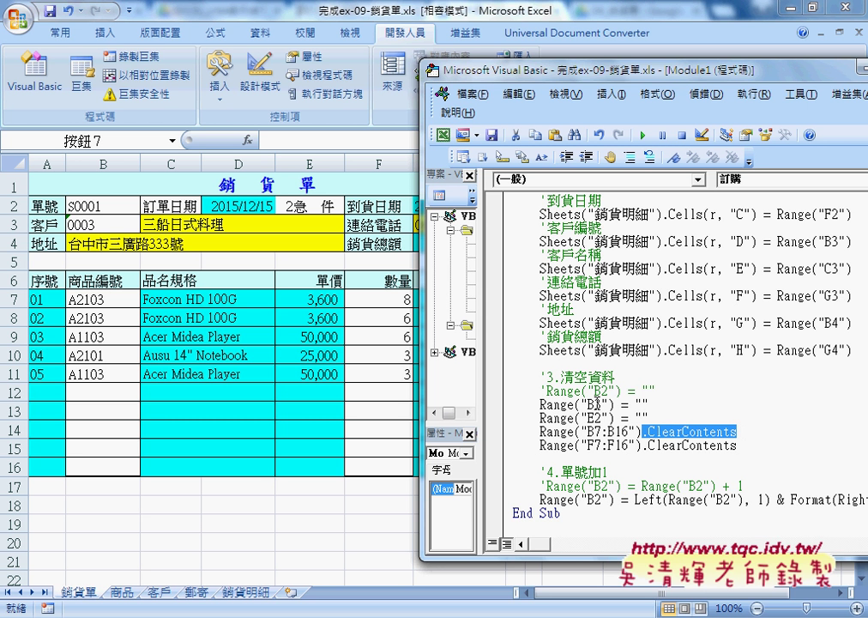
pyautogui.moveTo(624, 404)
pyautogui.mouseDown()
pyautogui.moveTo(647, 404)
pyautogui.moveTo(623, 417)
pyautogui.moveTo(649, 404)
pyautogui.mouseUp()
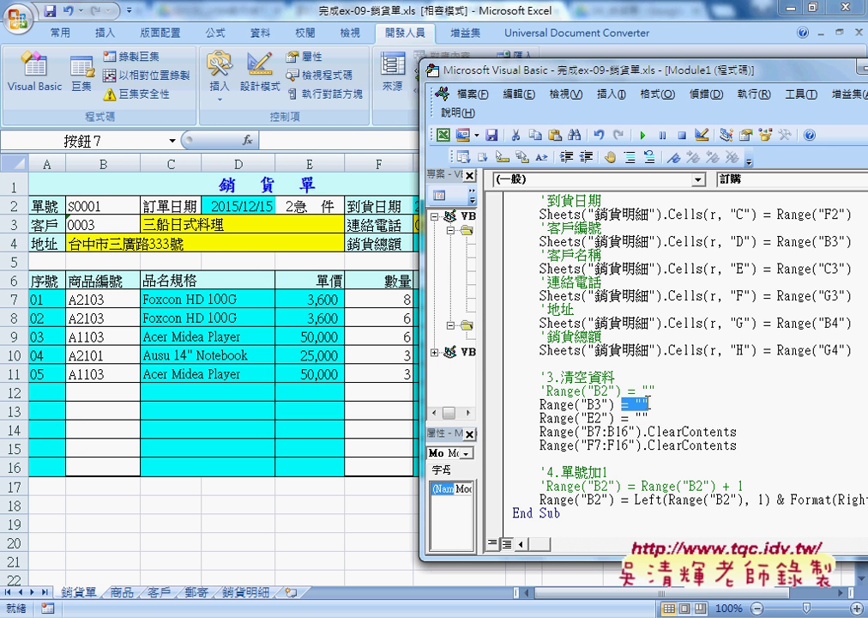
pyautogui.moveTo(736, 432); pyautogui.dragTo(650, 432)
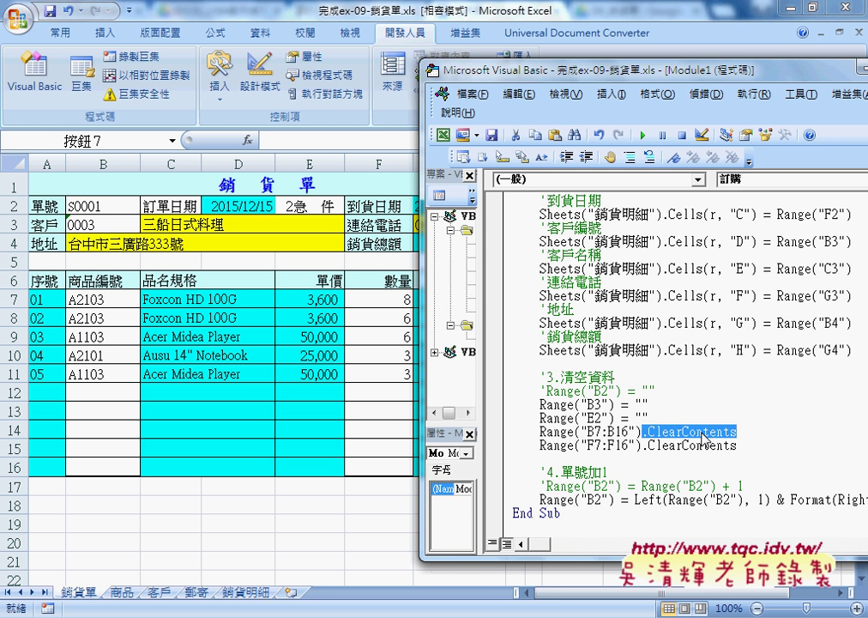
pyautogui.moveTo(657, 390); pyautogui.dragTo(540, 390)
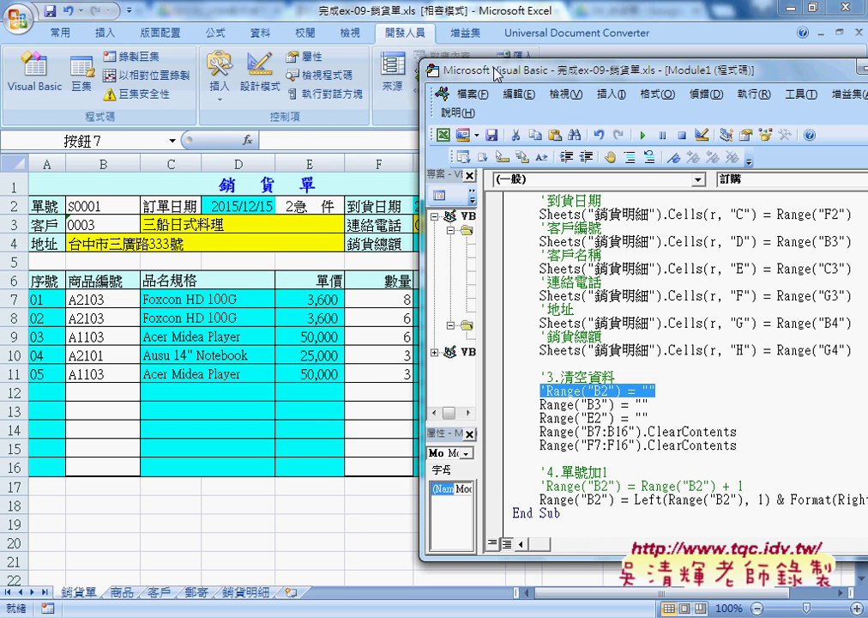
pyautogui.moveTo(434, 69); pyautogui.dragTo(333, 68)
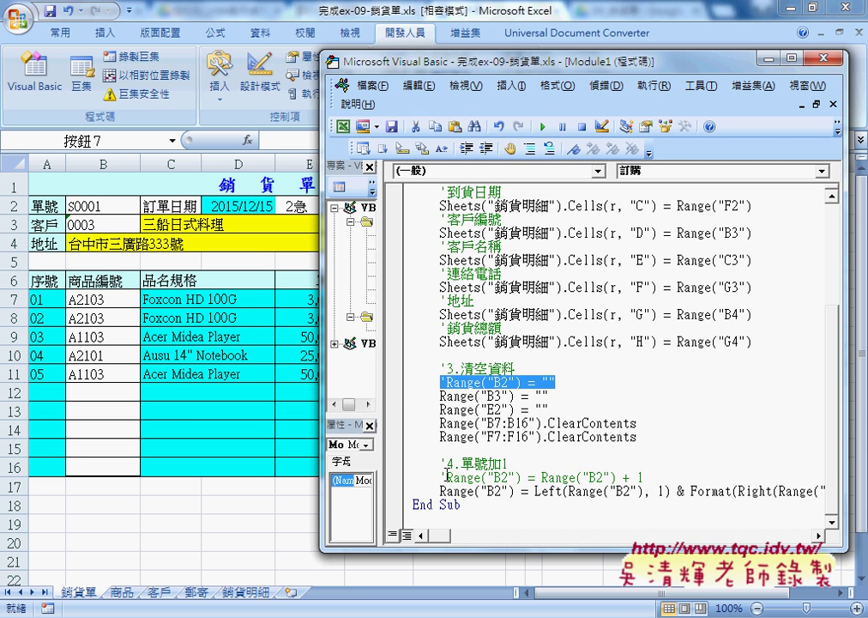
# Uncomment Range("B2") = Range("B2") + 1, comment out the Left/Format line, and set a breakpoint on it.
pyautogui.click(443, 477)
pyautogui.press('Delete')
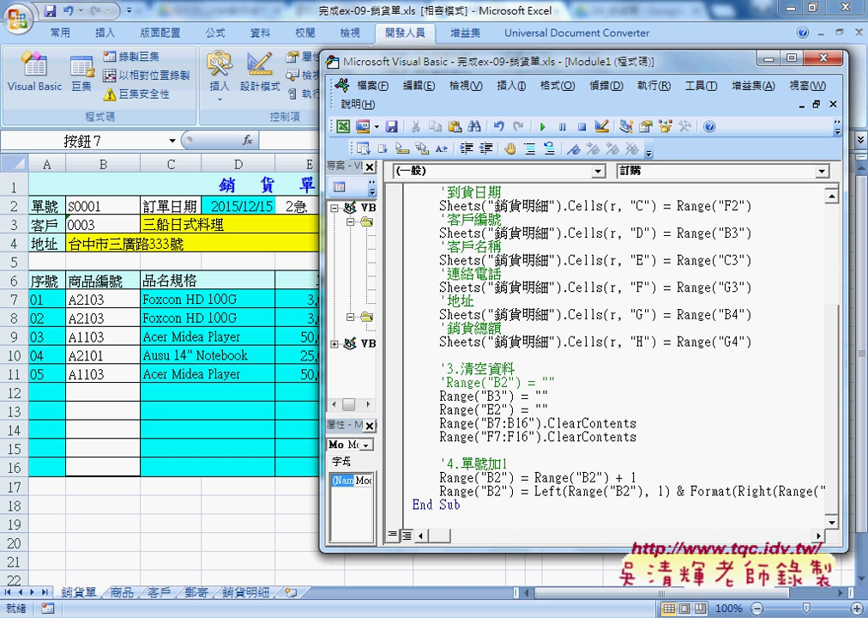
pyautogui.click(440, 491)
pyautogui.write("'")
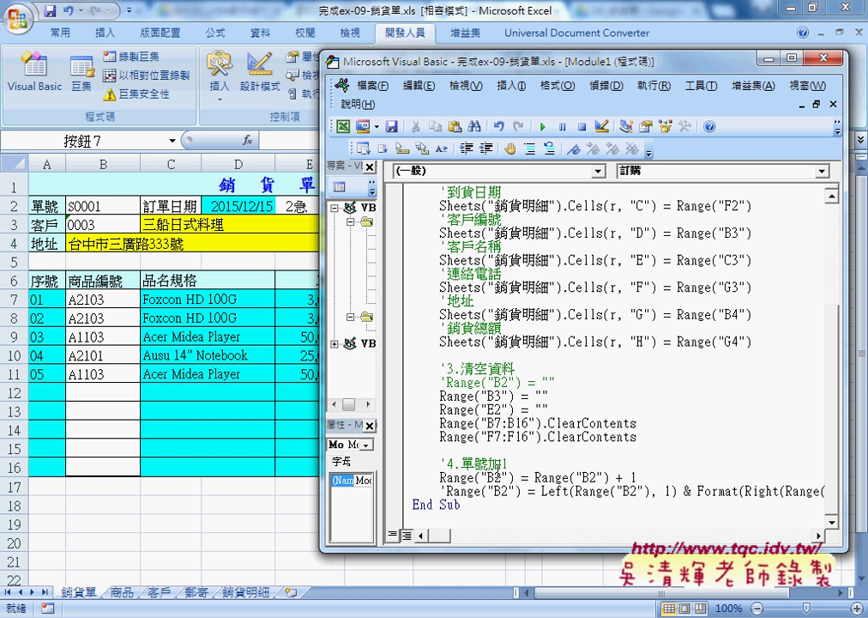
pyautogui.click(394, 477)
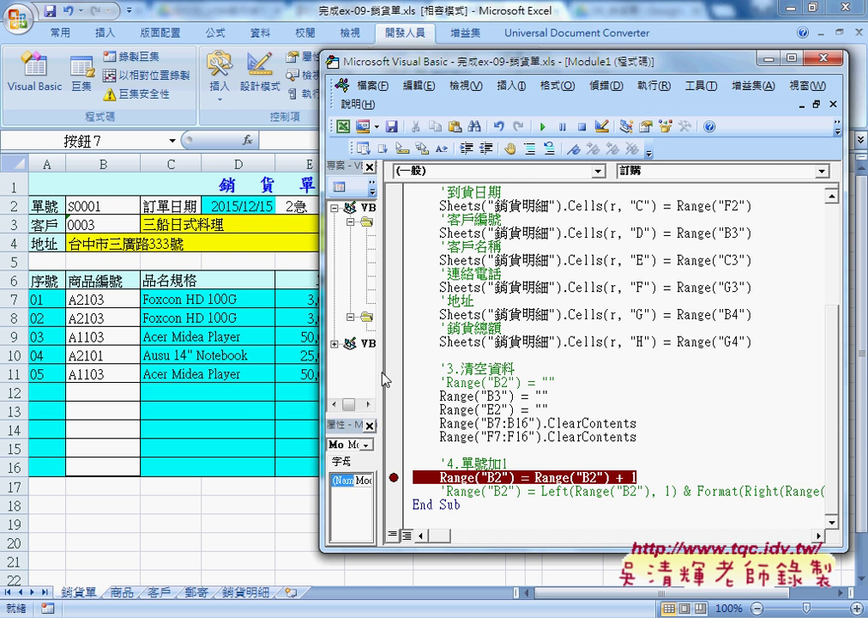
pyautogui.click(252, 484)
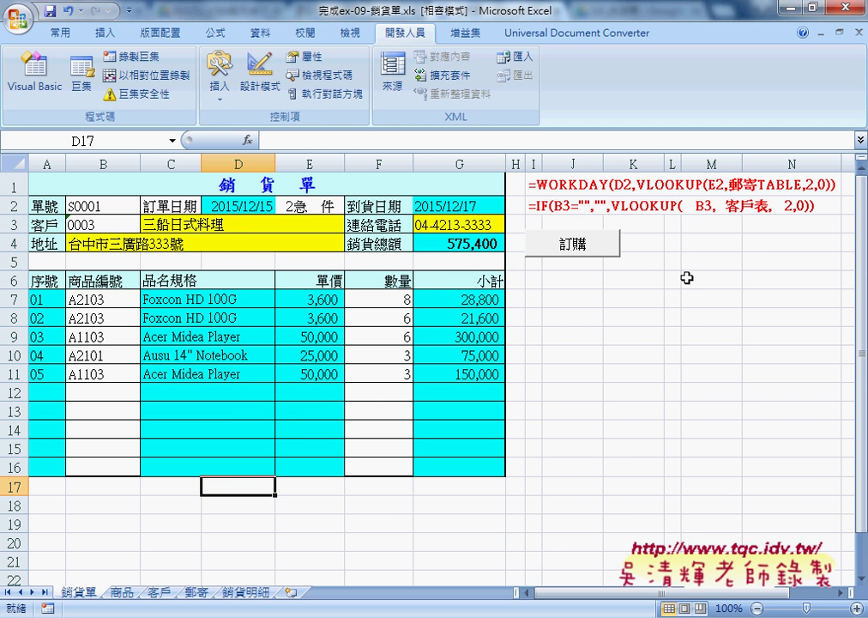
# Run the 訂購 macro, then widen 銷貨明細 columns E–H to fit the logged order totalling 575400.
pyautogui.click(573, 247)
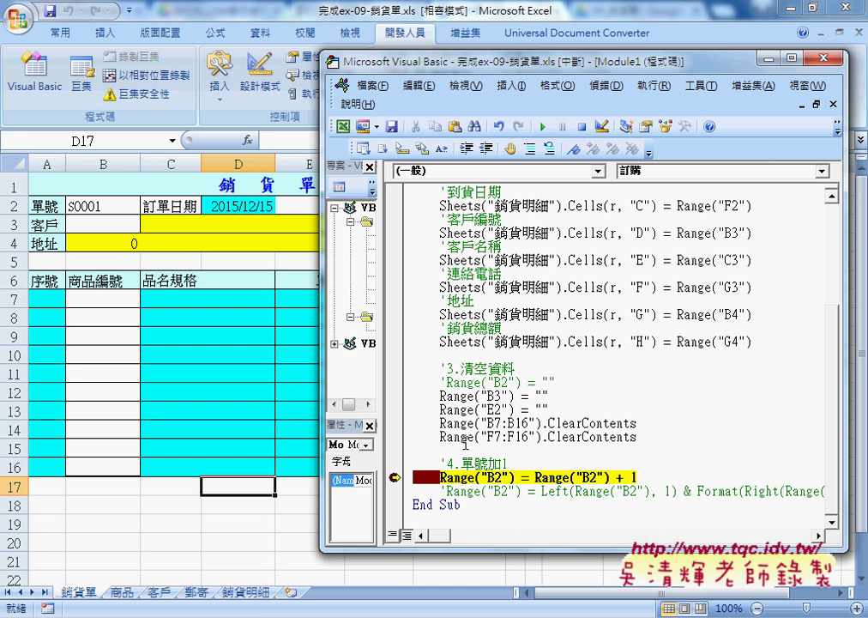
pyautogui.click(251, 594)
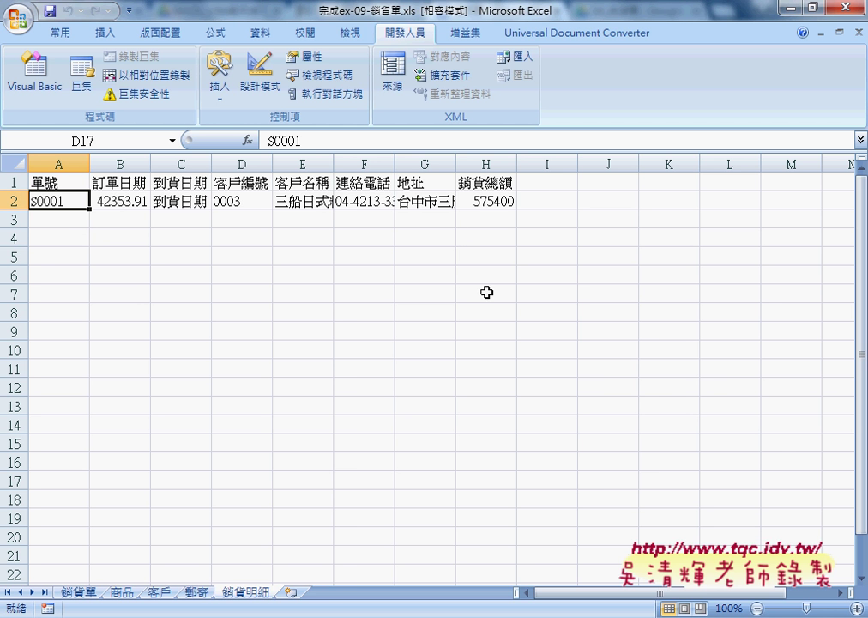
pyautogui.moveTo(334, 163); pyautogui.dragTo(355, 163)
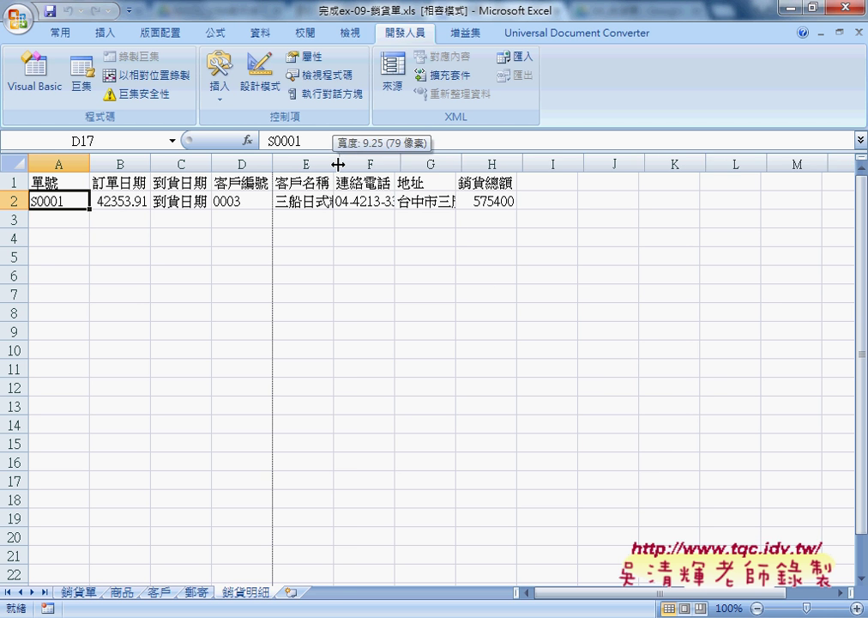
pyautogui.moveTo(417, 163); pyautogui.dragTo(428, 163)
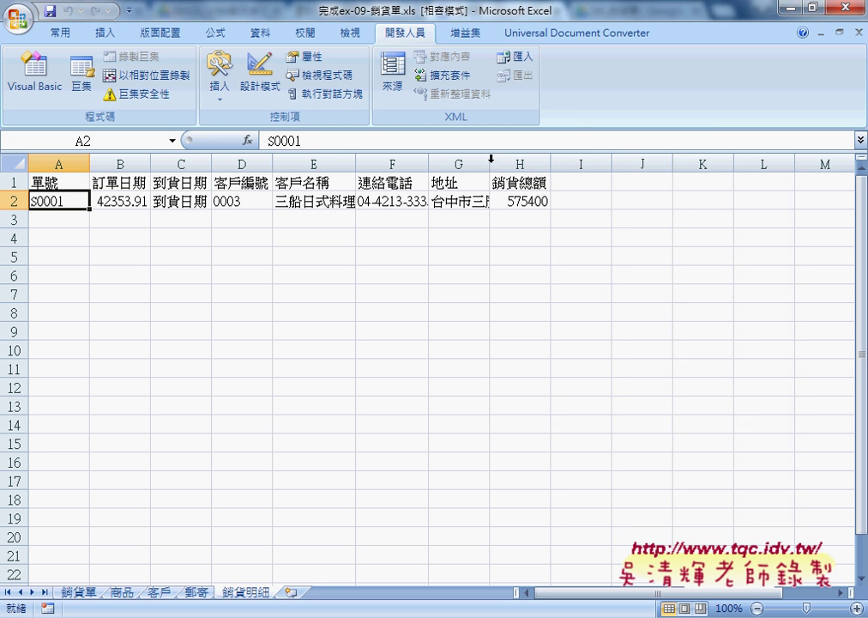
pyautogui.moveTo(490, 163); pyautogui.dragTo(560, 163)
pyautogui.moveTo(617, 168); pyautogui.dragTo(626, 168)
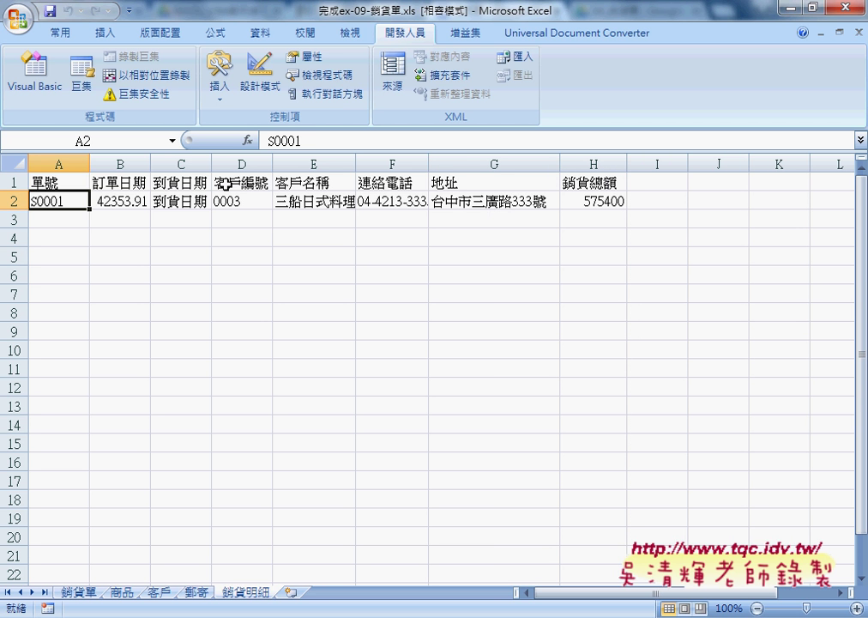
pyautogui.click(182, 204)
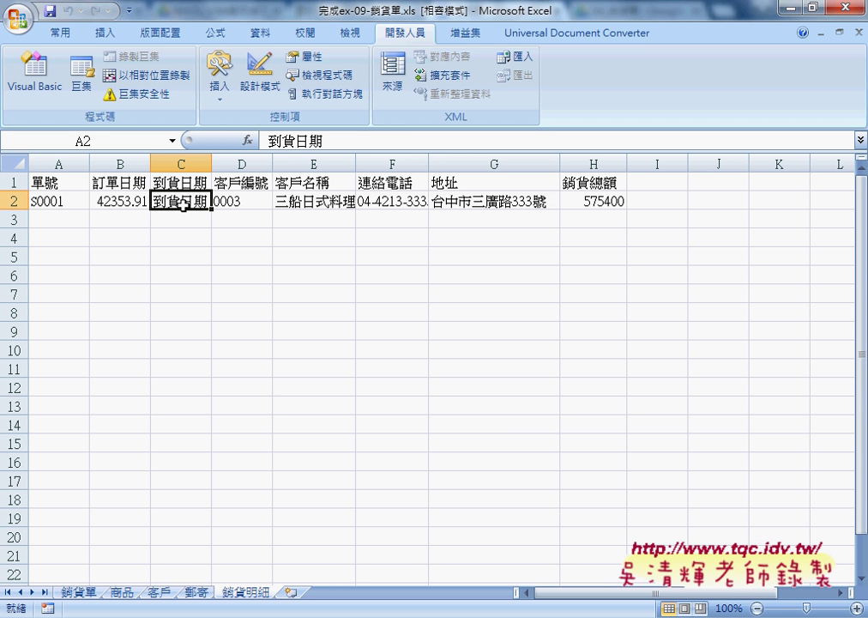
pyautogui.click(280, 611)
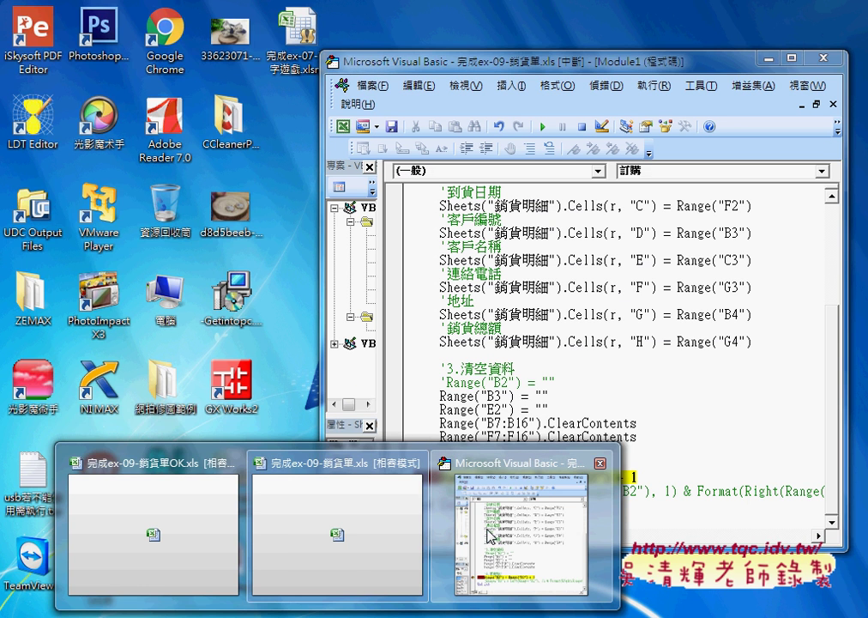
# Change Range("F2") to Range("G2") on the macro's 到貨日期 line.
pyautogui.click(521, 528)
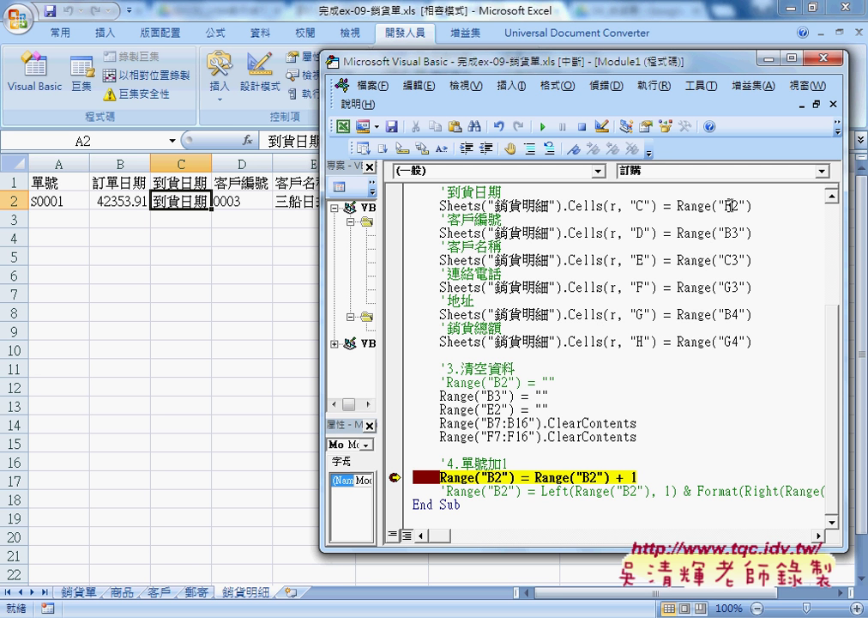
pyautogui.moveTo(725, 206); pyautogui.dragTo(731, 206)
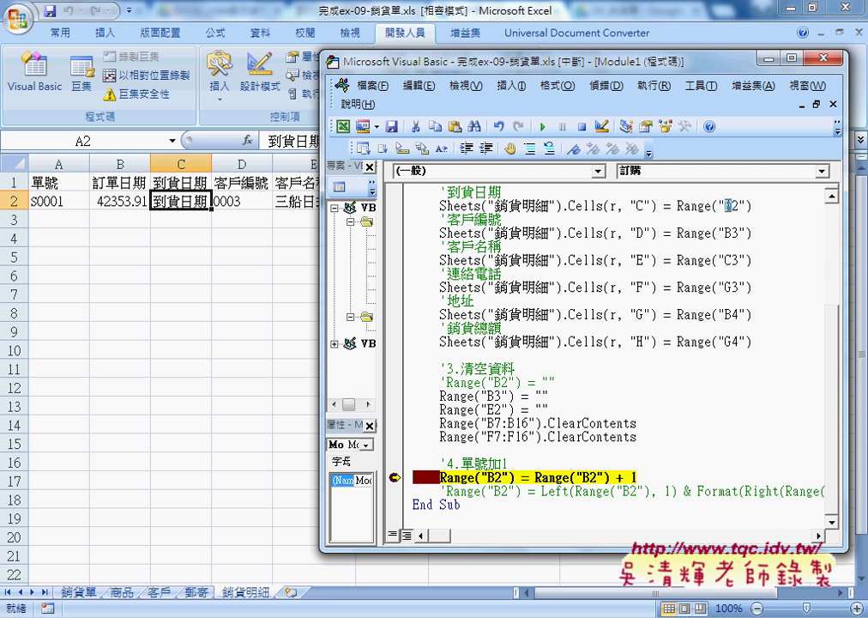
pyautogui.click(79, 592)
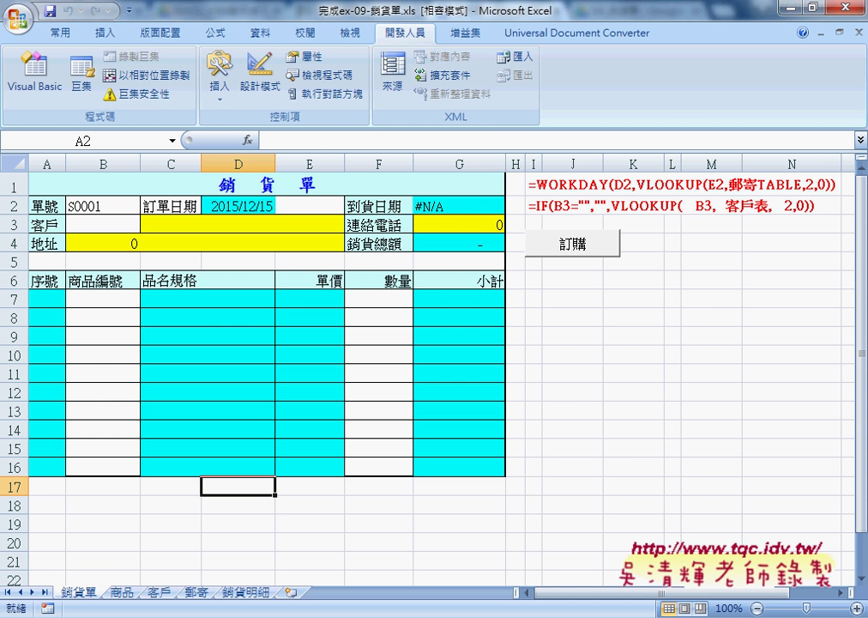
pyautogui.moveTo(387, 612)
pyautogui.click(523, 523)
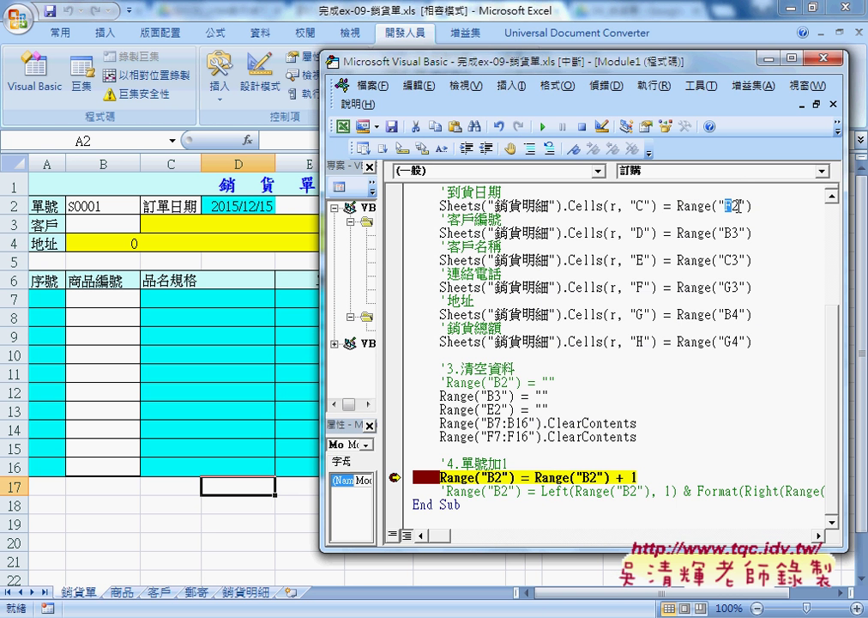
pyautogui.write('G')
pyautogui.press('F8')
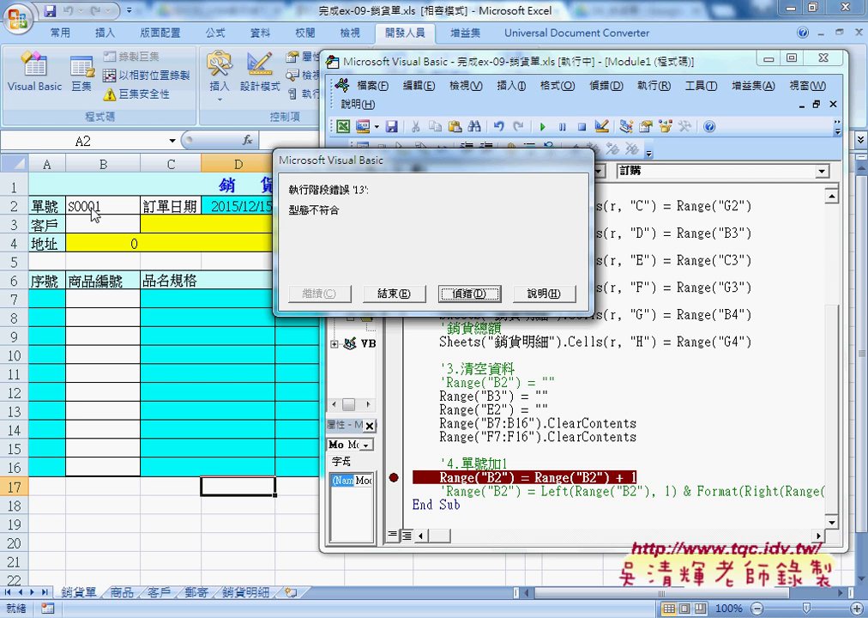
pyautogui.click(468, 293)
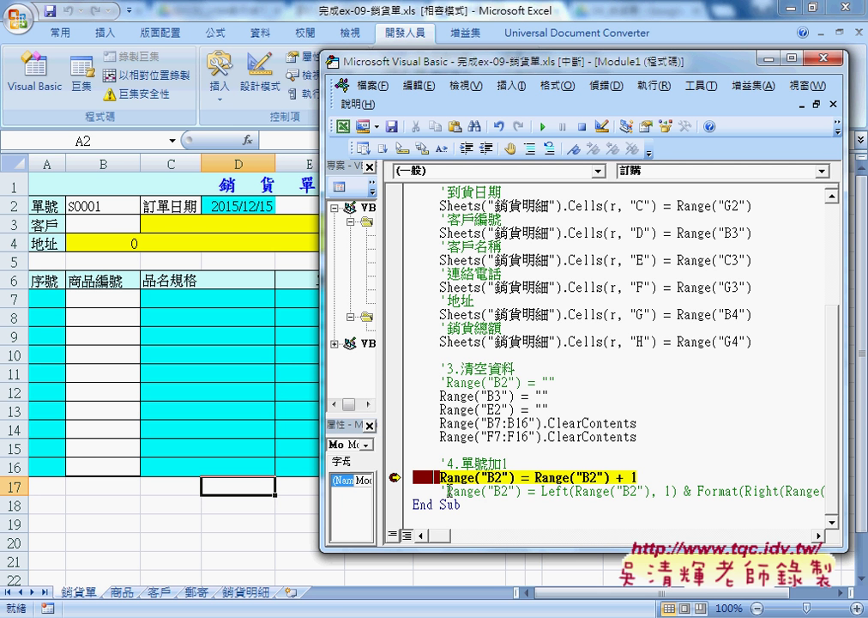
# Uncomment the Left/Format order-number line and comment out the Range("B2") + 1 line.
pyautogui.moveTo(447, 491); pyautogui.dragTo(441, 491)
pyautogui.press('Delete')
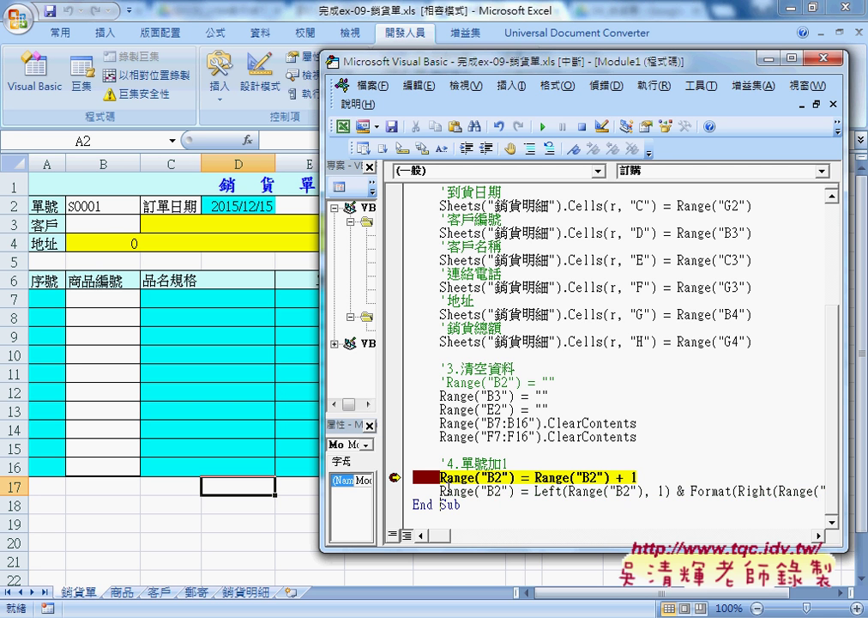
pyautogui.click(443, 477)
pyautogui.write("'")
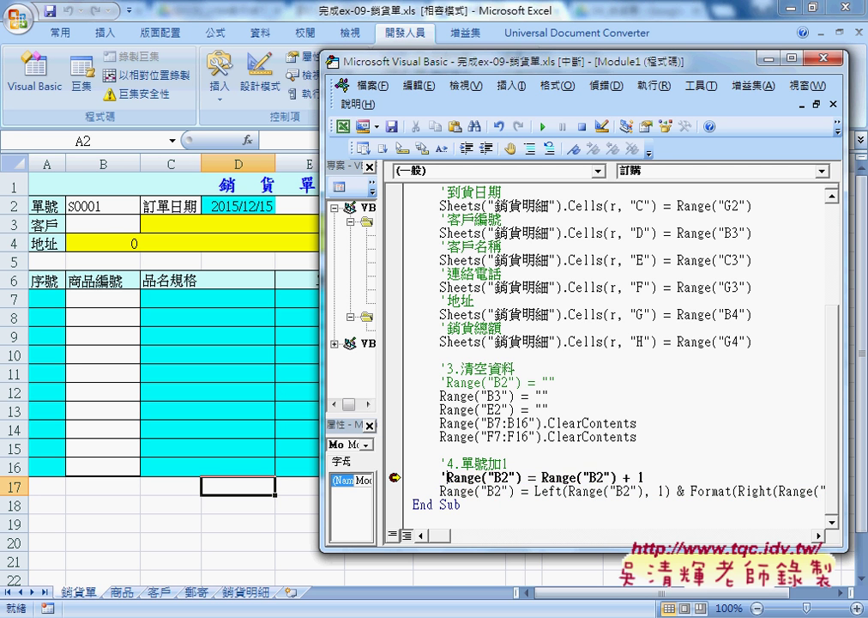
pyautogui.press('Down')
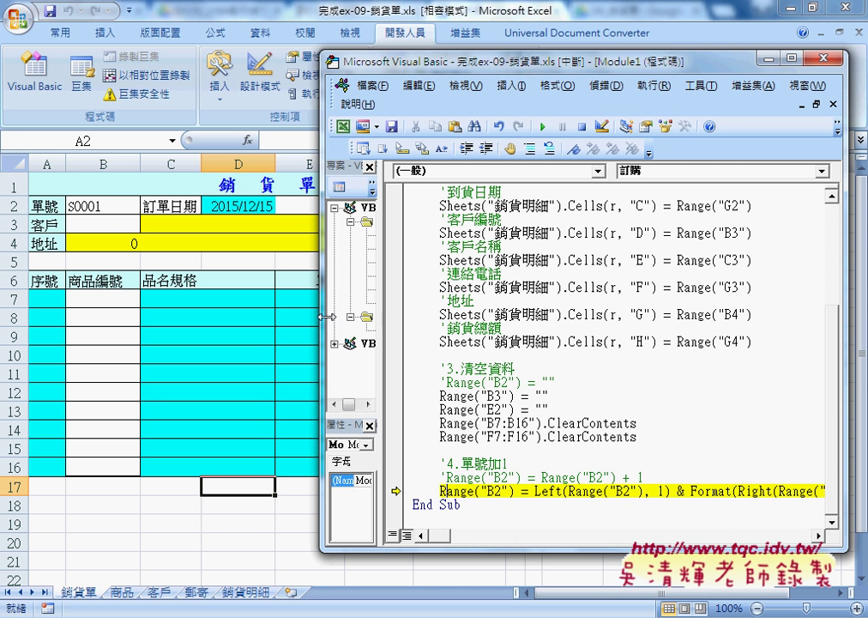
# Widen the code editor and select the Left part that keeps the order number's letter prefix.
pyautogui.moveTo(320, 310); pyautogui.dragTo(221, 310)
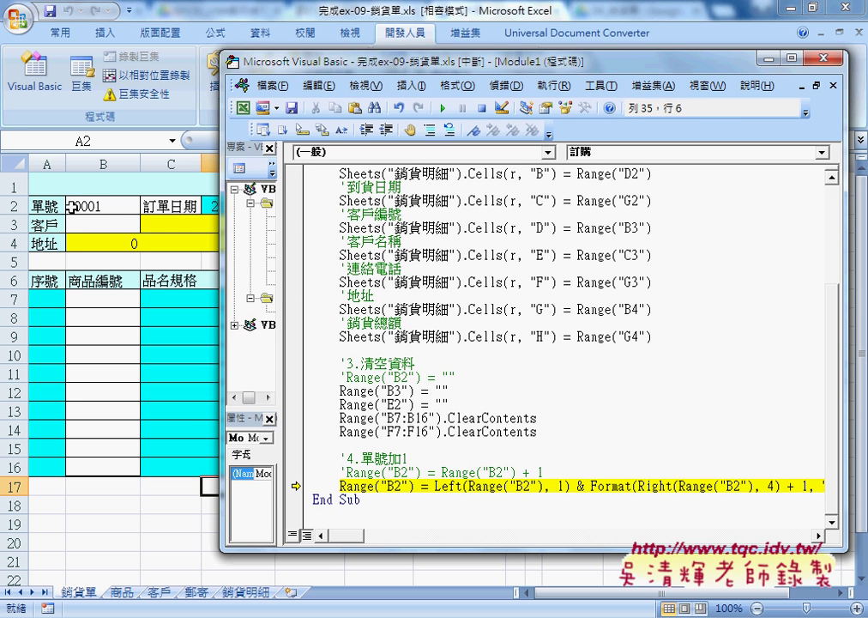
pyautogui.click(561, 486)
pyautogui.moveTo(575, 487); pyautogui.dragTo(435, 487)
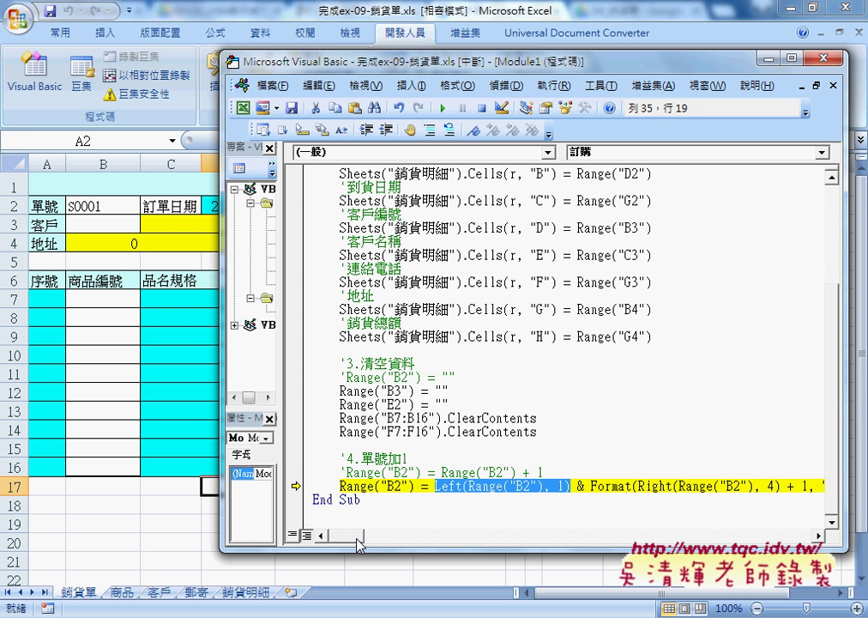
pyautogui.moveTo(354, 536); pyautogui.dragTo(368, 536)
pyautogui.moveTo(442, 486); pyautogui.dragTo(484, 487)
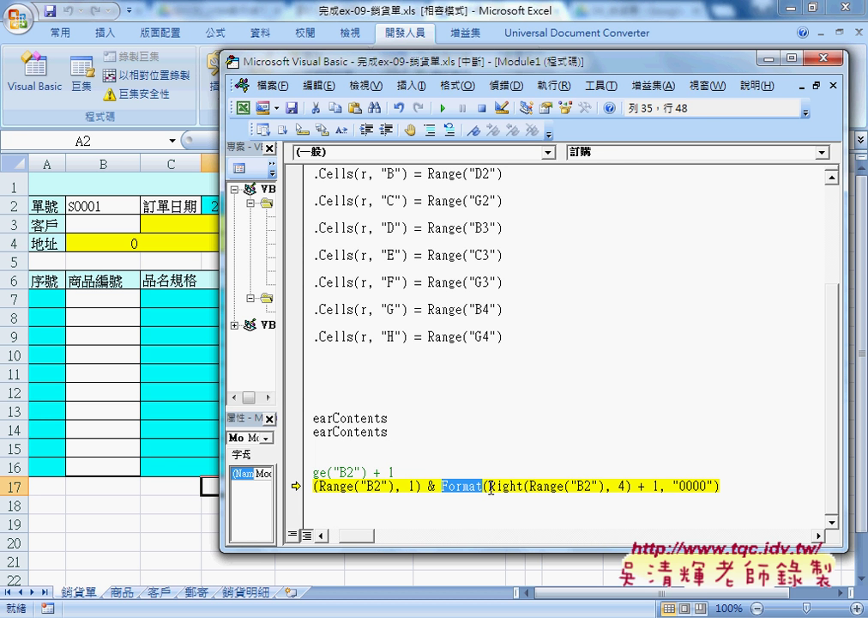
pyautogui.moveTo(490, 486); pyautogui.dragTo(510, 486)
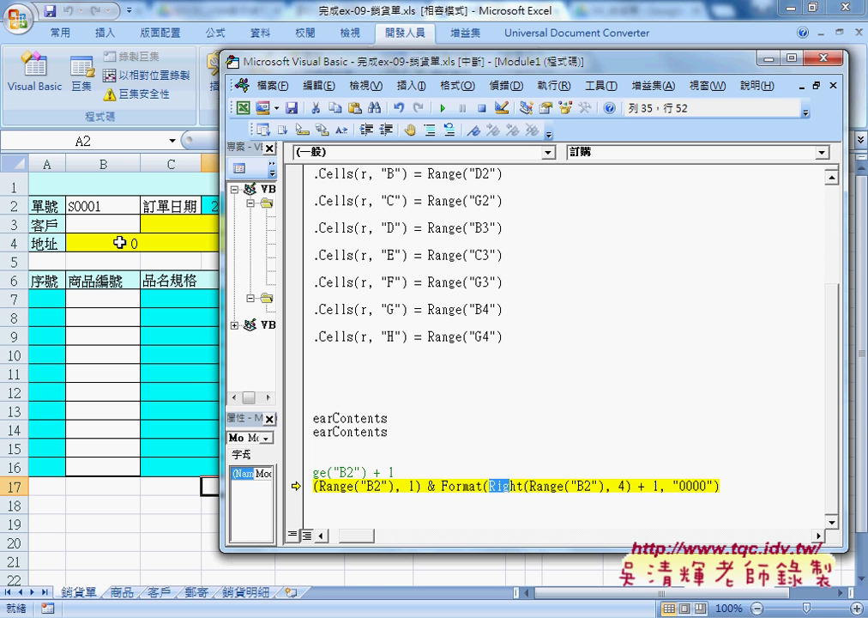
pyautogui.click(531, 486)
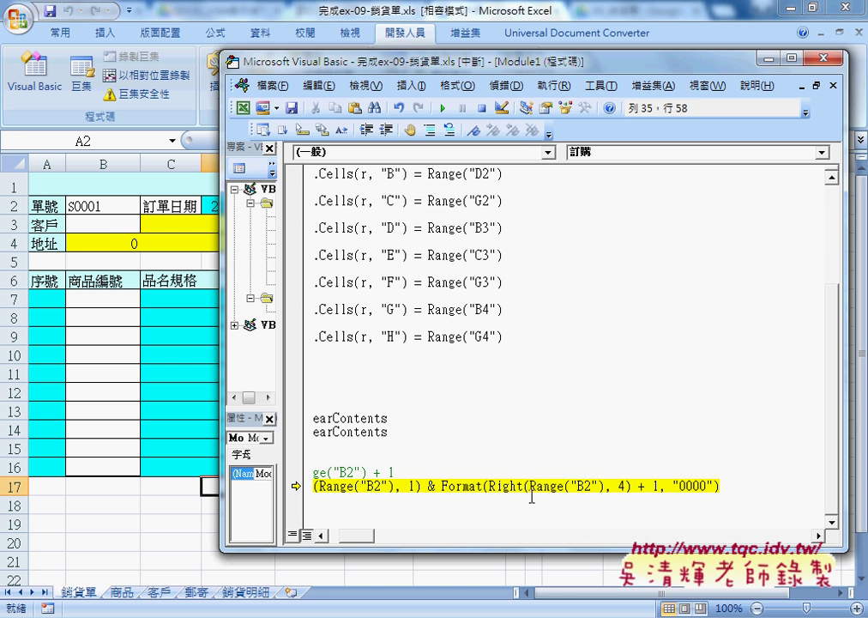
pyautogui.moveTo(531, 486)
pyautogui.mouseDown()
pyautogui.moveTo(603, 486)
pyautogui.moveTo(489, 485)
pyautogui.mouseUp()
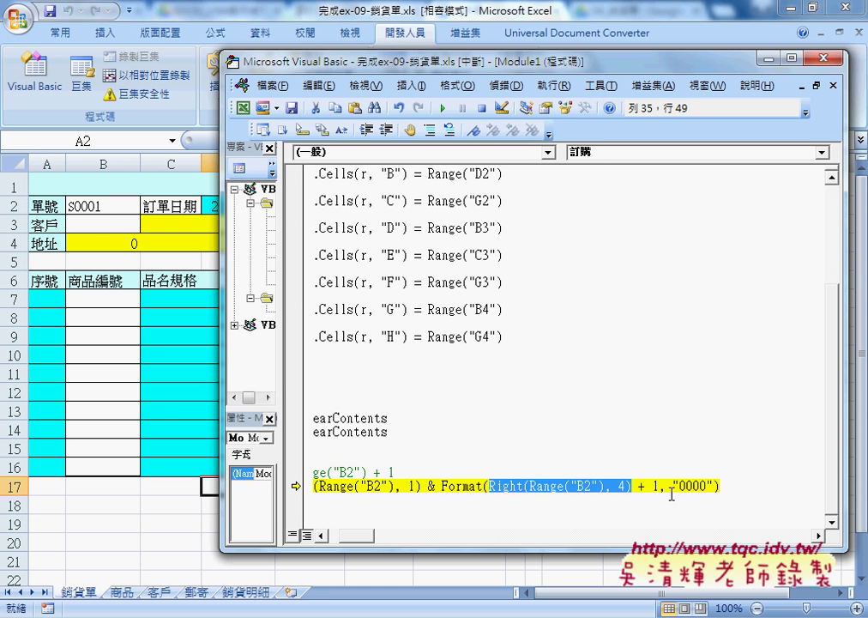
pyautogui.moveTo(661, 486); pyautogui.dragTo(492, 486)
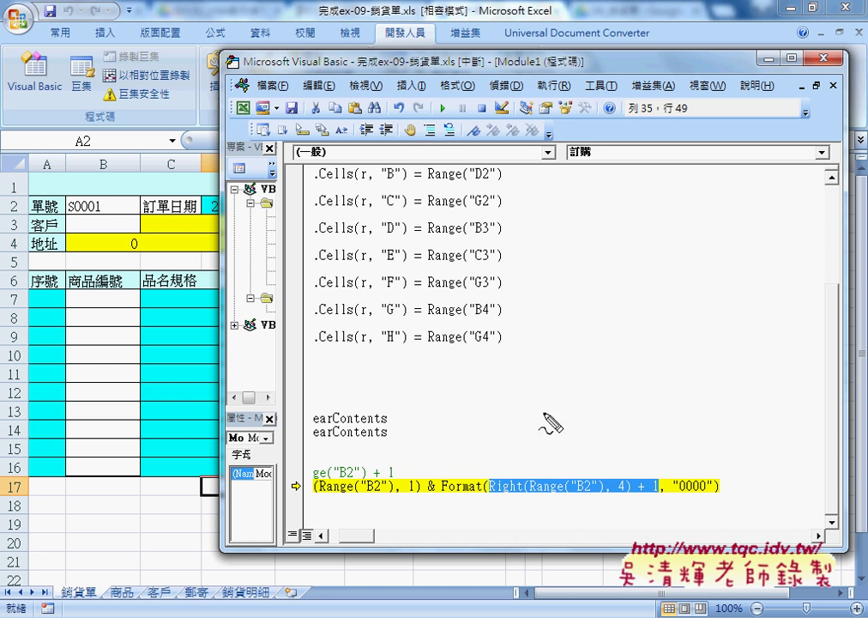
pyautogui.moveTo(532, 425)
pyautogui.mouseDown()
pyautogui.moveTo(537, 454)
pyautogui.moveTo(542, 422)
pyautogui.moveTo(594, 420)
pyautogui.moveTo(617, 454)
pyautogui.moveTo(657, 435)
pyautogui.mouseUp()
pyautogui.moveTo(644, 419); pyautogui.dragTo(644, 451)
pyautogui.moveTo(684, 414); pyautogui.dragTo(684, 454)
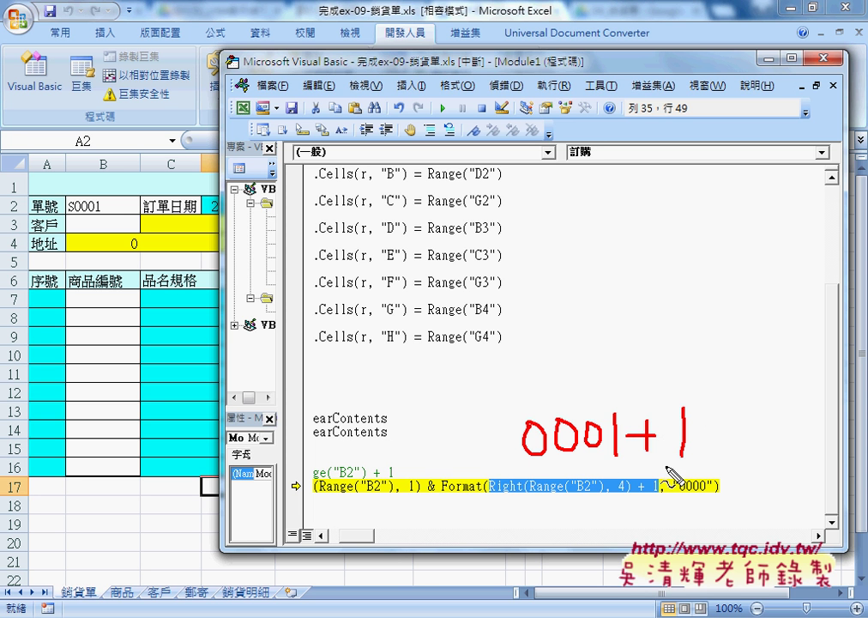
pyautogui.moveTo(554, 456); pyautogui.dragTo(591, 456)
pyautogui.moveTo(587, 353)
pyautogui.mouseDown()
pyautogui.moveTo(588, 382)
pyautogui.moveTo(654, 369)
pyautogui.moveTo(644, 380)
pyautogui.mouseUp()
pyautogui.moveTo(671, 351)
pyautogui.mouseDown()
pyautogui.moveTo(672, 378)
pyautogui.moveTo(727, 363)
pyautogui.moveTo(727, 375)
pyautogui.moveTo(770, 396)
pyautogui.mouseUp()
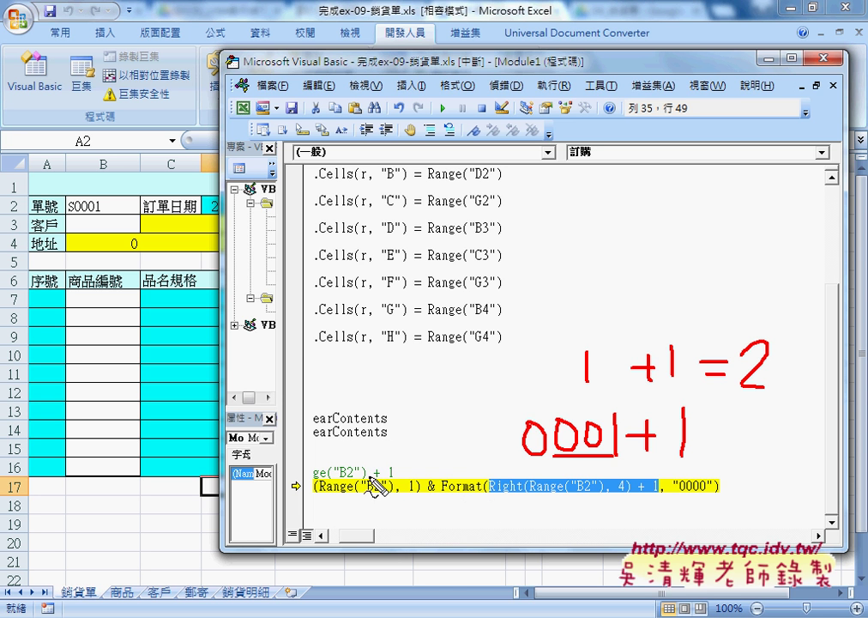
pyautogui.moveTo(684, 256)
pyautogui.mouseDown()
pyautogui.moveTo(668, 293)
pyautogui.moveTo(726, 278)
pyautogui.moveTo(783, 290)
pyautogui.mouseUp()
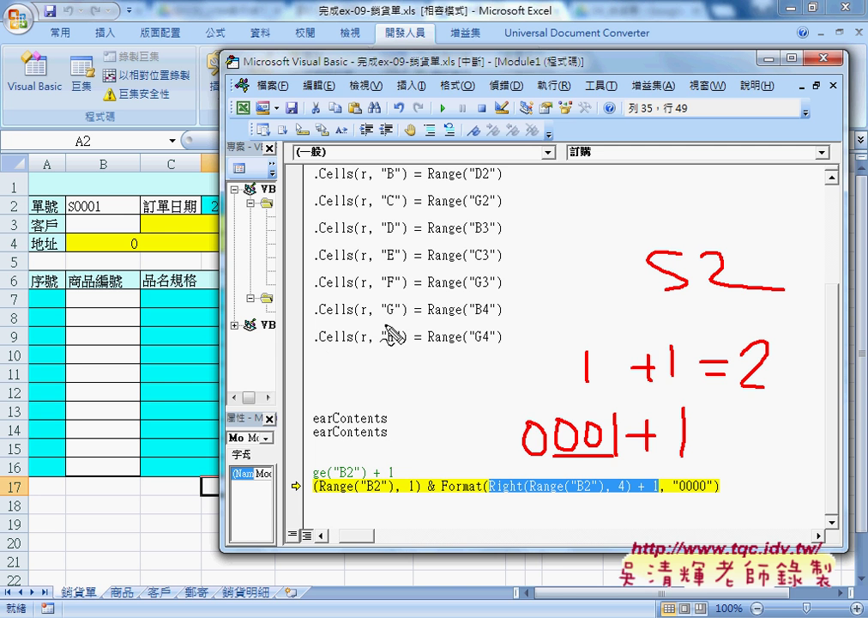
pyautogui.moveTo(706, 298)
pyautogui.mouseDown()
pyautogui.moveTo(755, 299)
pyautogui.moveTo(693, 292)
pyautogui.mouseUp()
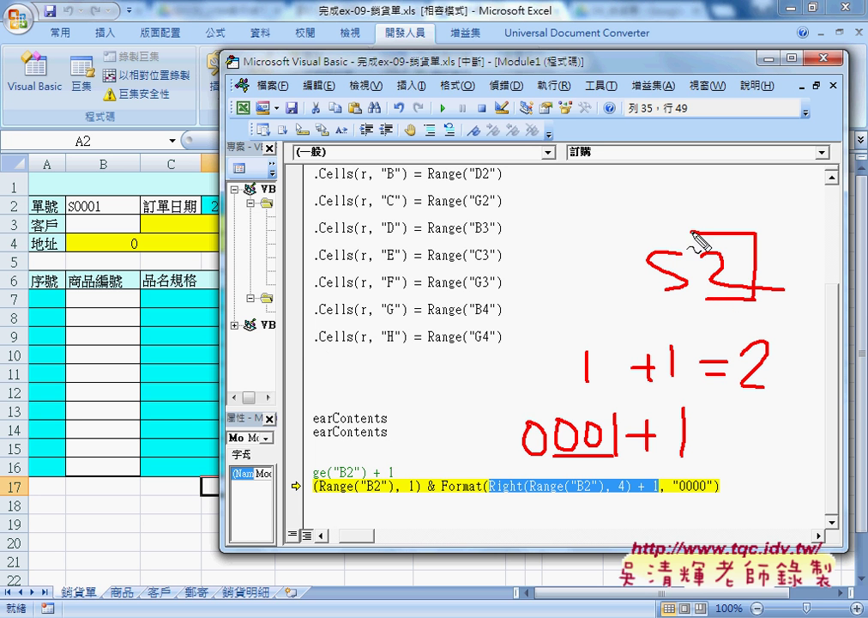
pyautogui.moveTo(441, 496); pyautogui.dragTo(478, 495)
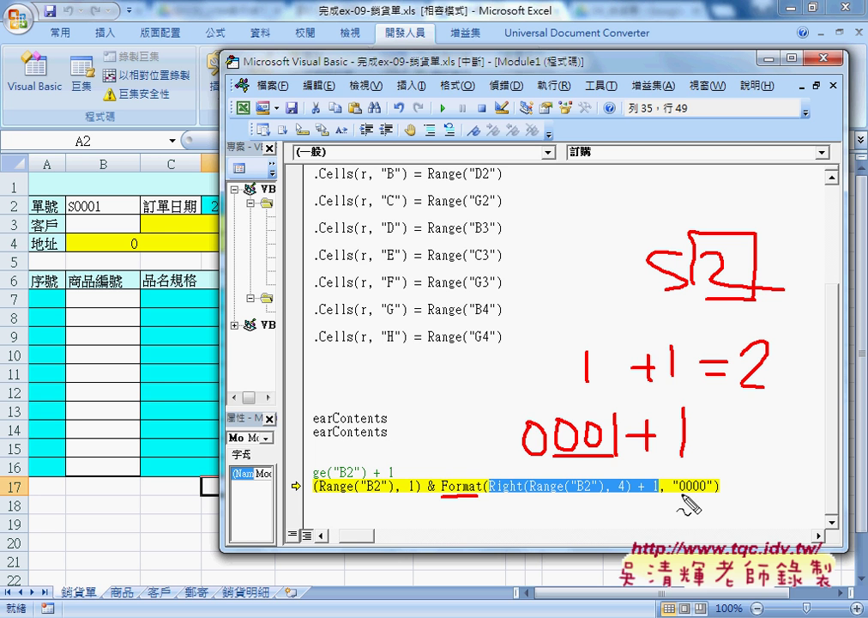
pyautogui.moveTo(683, 495); pyautogui.dragTo(702, 493)
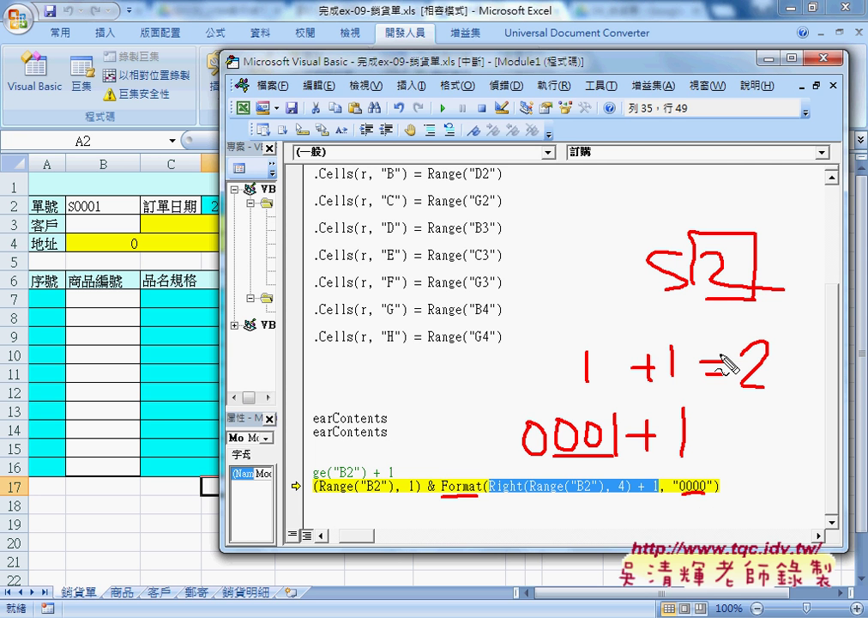
pyautogui.moveTo(743, 400)
pyautogui.mouseDown()
pyautogui.moveTo(763, 399)
pyautogui.moveTo(727, 427)
pyautogui.moveTo(808, 440)
pyautogui.mouseUp()
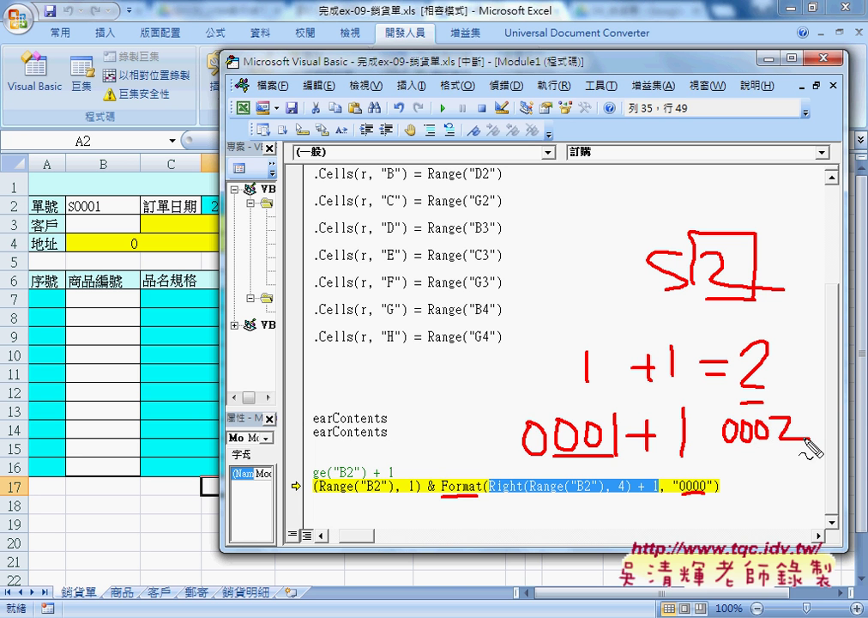
pyautogui.moveTo(721, 421)
pyautogui.mouseDown()
pyautogui.moveTo(701, 450)
pyautogui.moveTo(811, 452)
pyautogui.mouseUp()
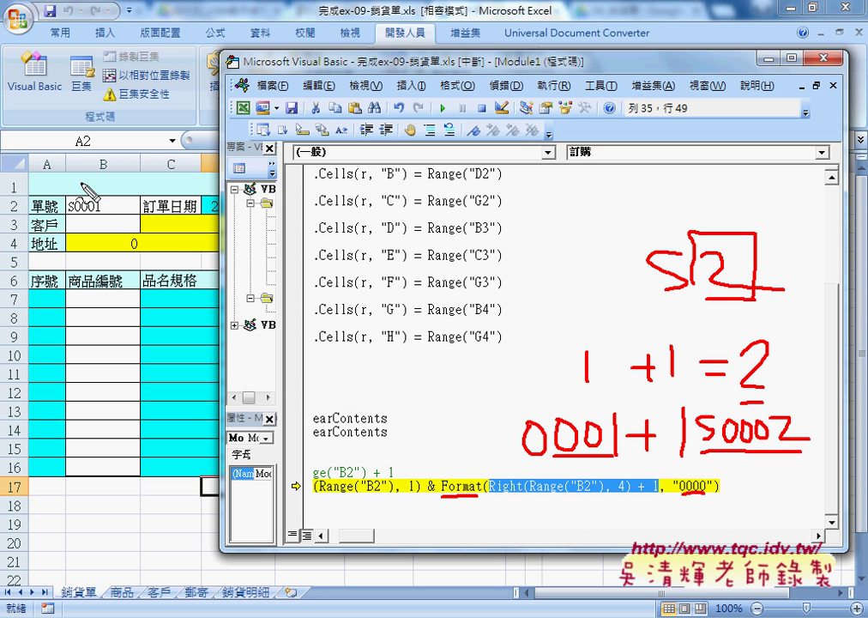
pyautogui.moveTo(75, 181)
pyautogui.mouseDown()
pyautogui.moveTo(72, 213)
pyautogui.moveTo(80, 221)
pyautogui.moveTo(122, 205)
pyautogui.mouseUp()
pyautogui.moveTo(113, 196)
pyautogui.mouseDown()
pyautogui.moveTo(113, 213)
pyautogui.moveTo(131, 213)
pyautogui.mouseUp()
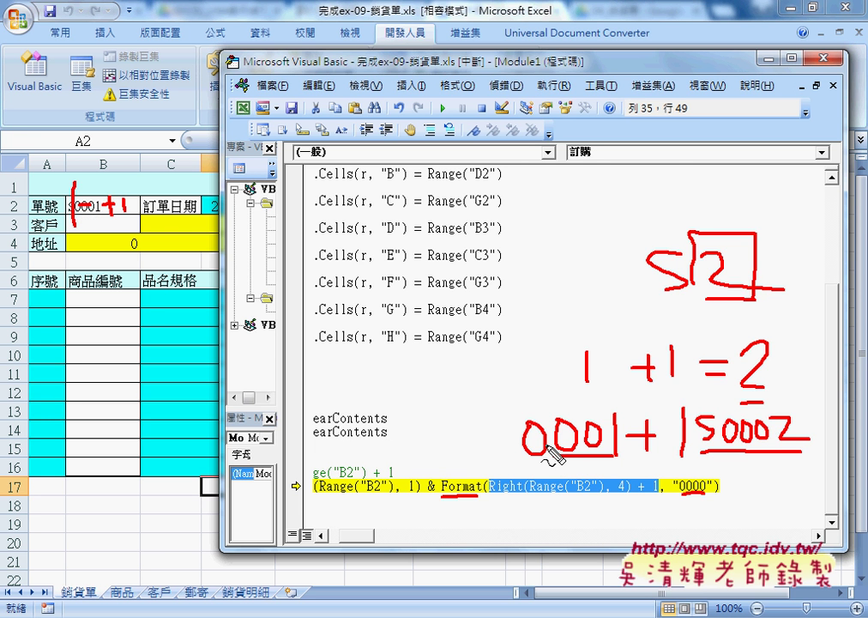
pyautogui.press('Escape')
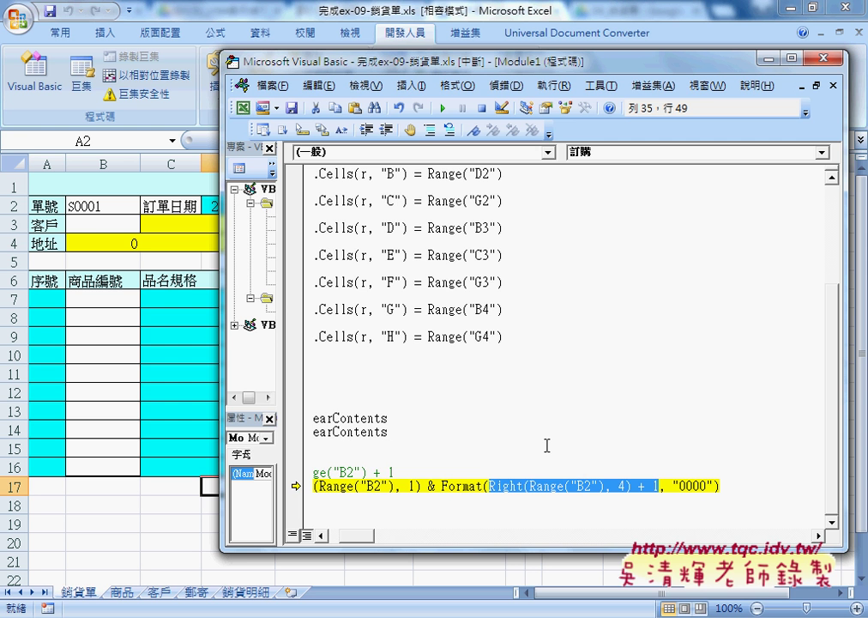
# Step over the B2 line with F8 to reach S0002, then let the macro finish.
pyautogui.press('F8')
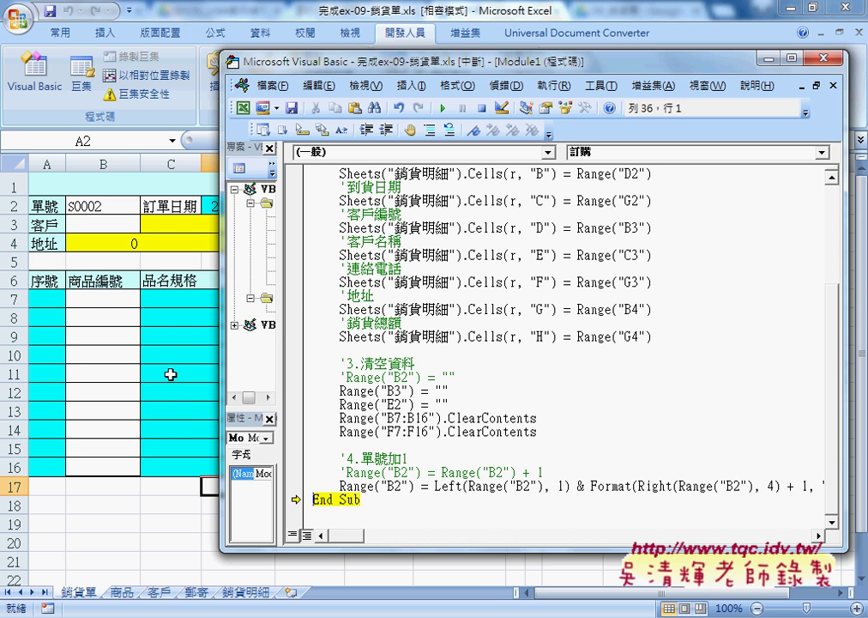
pyautogui.press('F8')
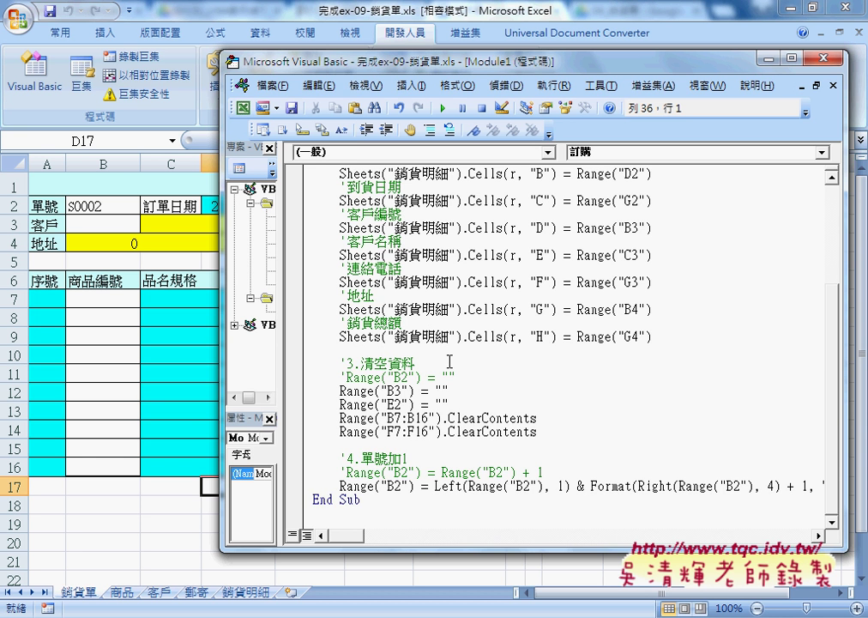
pyautogui.click(457, 391)
pyautogui.scroll(3, 457, 390)
pyautogui.scroll(1, 457, 390)
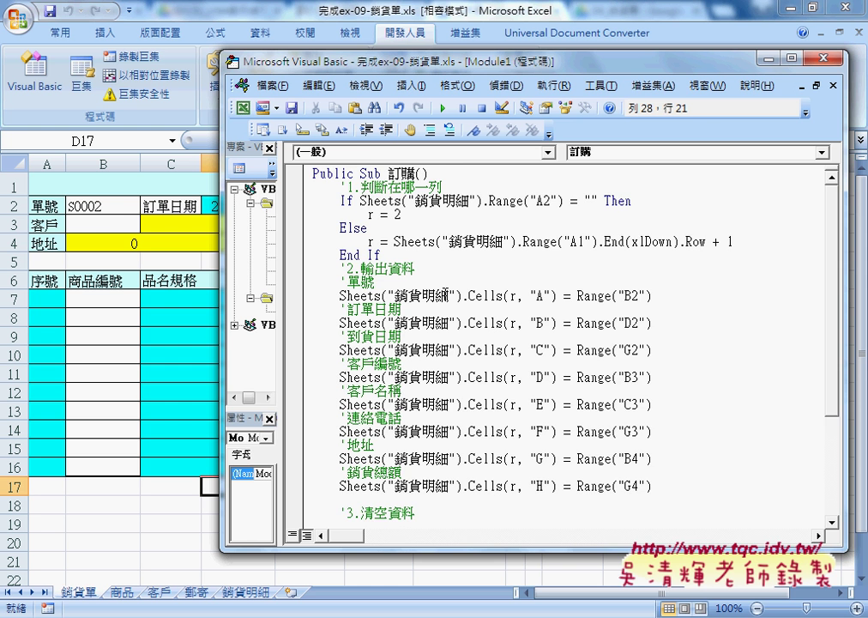
pyautogui.scroll(-3, 378, 292)
pyautogui.scroll(-1, 409, 319)
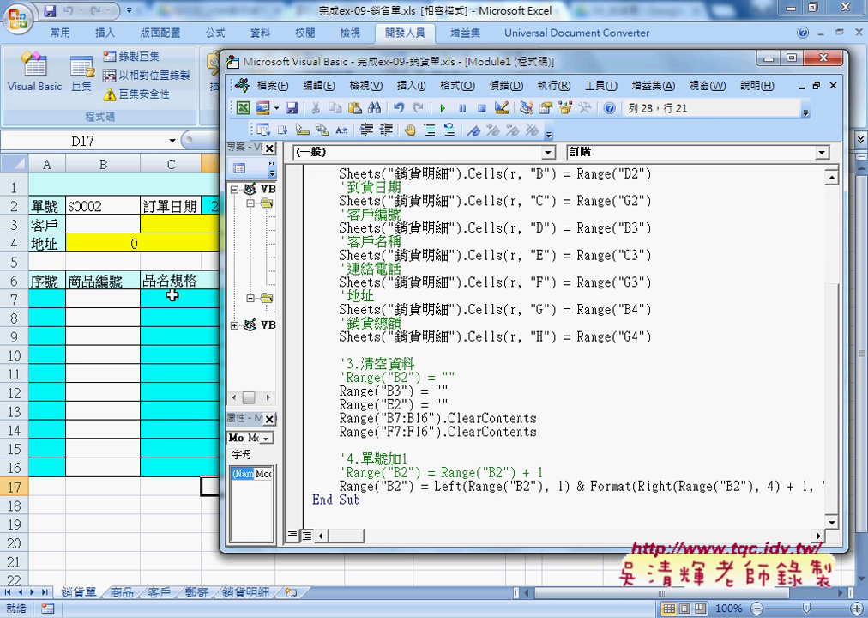